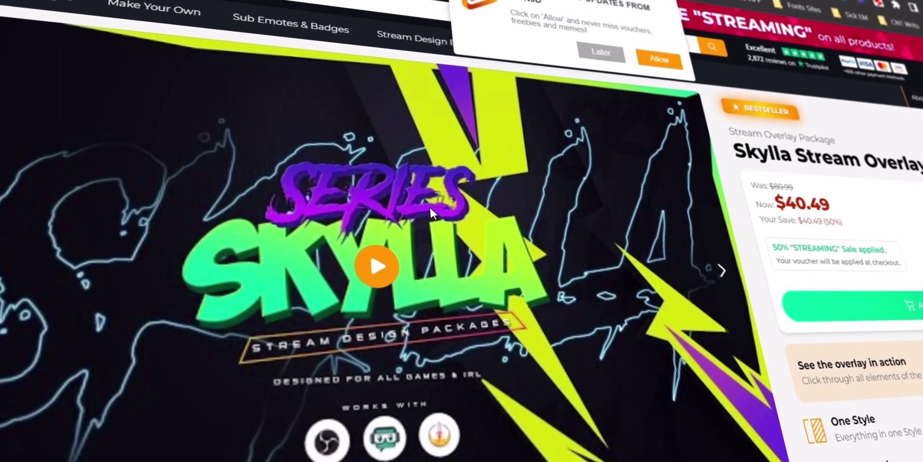
# - Browse the Skylla overlay preview and the Emote Maker page's sample characters, customization options, reviews and base emotes
pyautogui.click(722, 270)
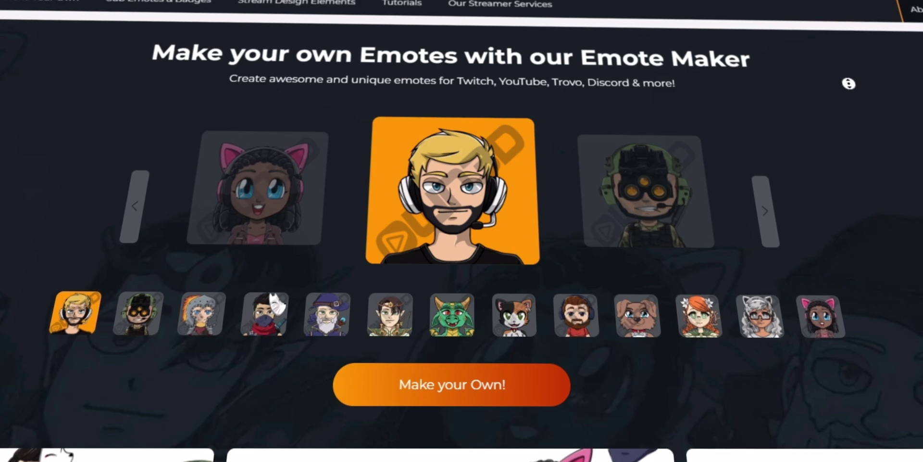
pyautogui.scroll(-1, 849, 83)
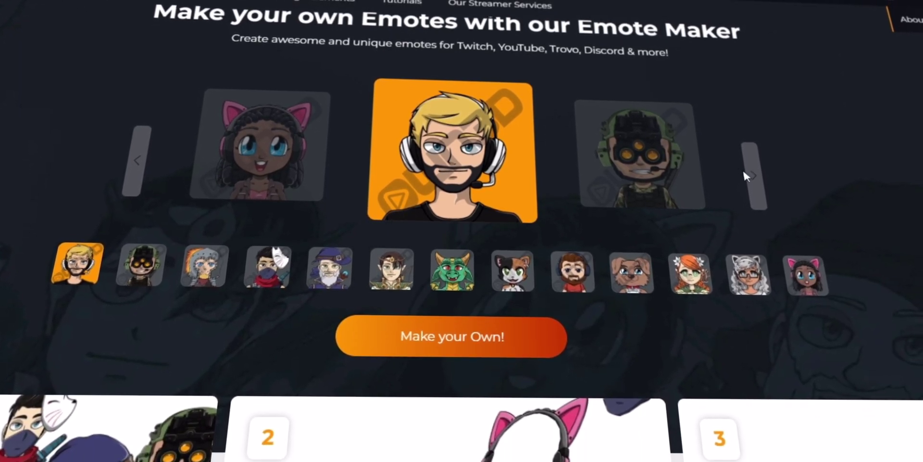
pyautogui.click(746, 173)
pyautogui.click(751, 181)
pyautogui.click(752, 181)
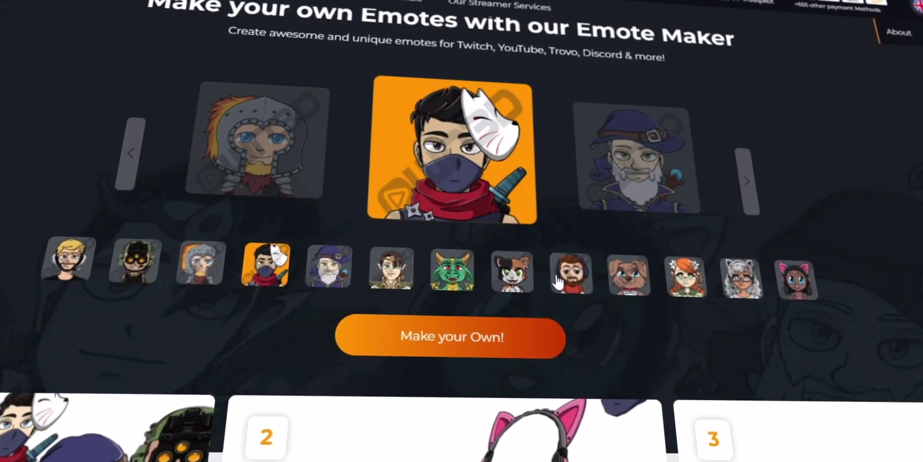
pyautogui.scroll(-10, 558, 282)
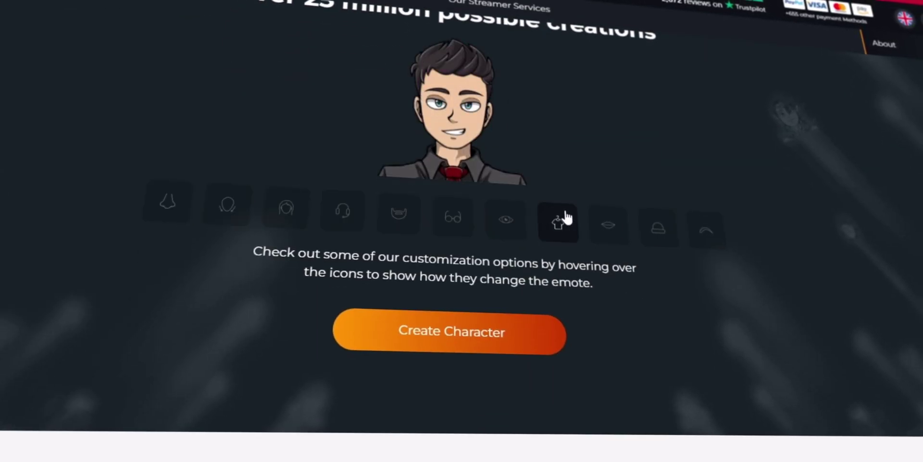
pyautogui.scroll(-15, 443, 233)
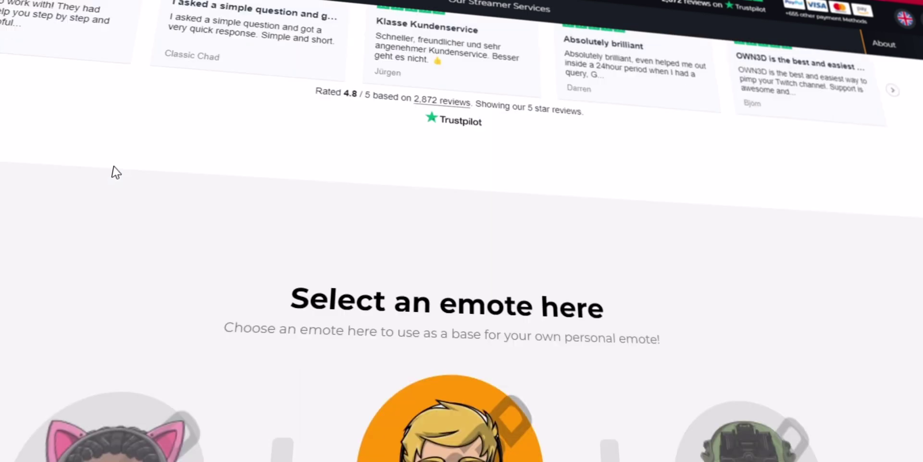
pyautogui.scroll(-6, 116, 172)
pyautogui.click(308, 141)
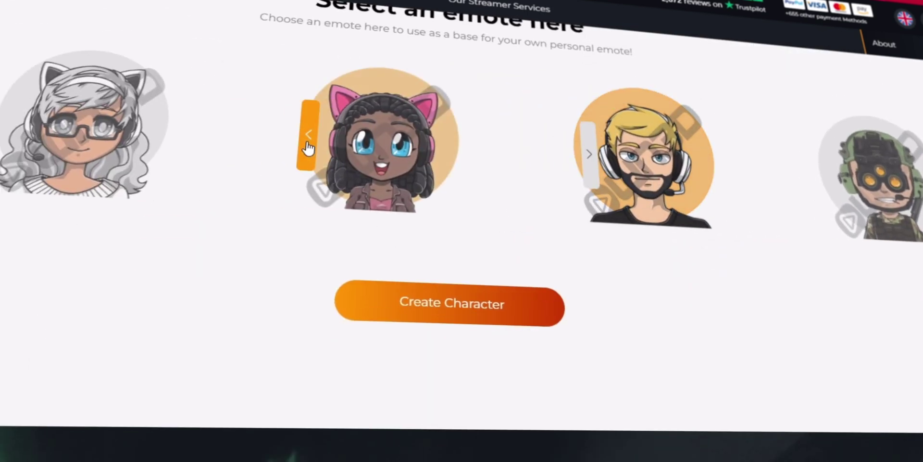
pyautogui.click(306, 143)
pyautogui.click(308, 147)
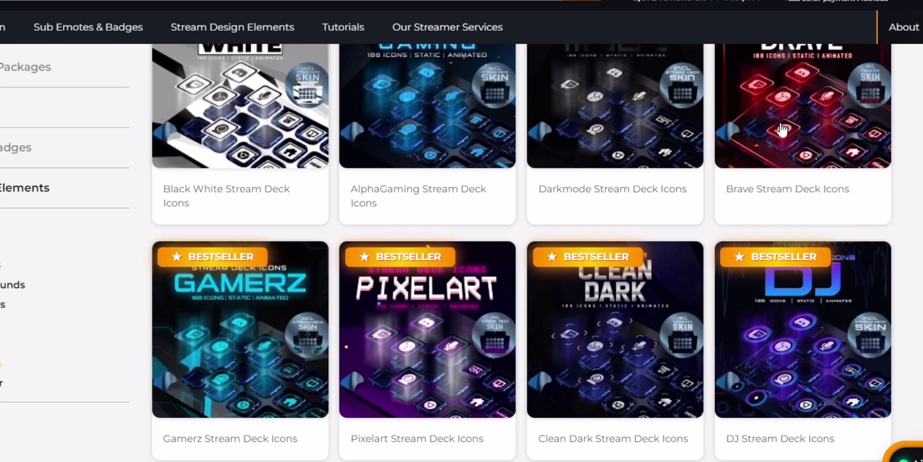
# - Look through the Stream Deck icons, Twitch sub badges and the Skylla Stream Overlay Package's preview images
pyautogui.scroll(-15, 522, 268)
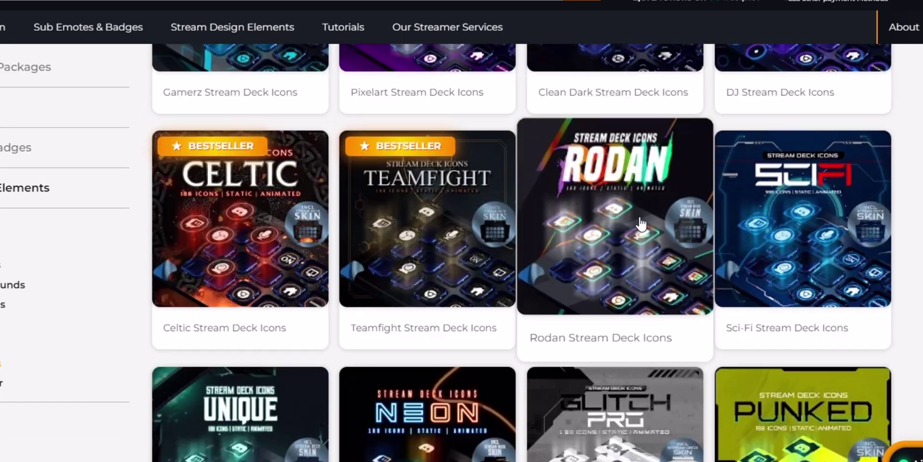
pyautogui.click(522, 267)
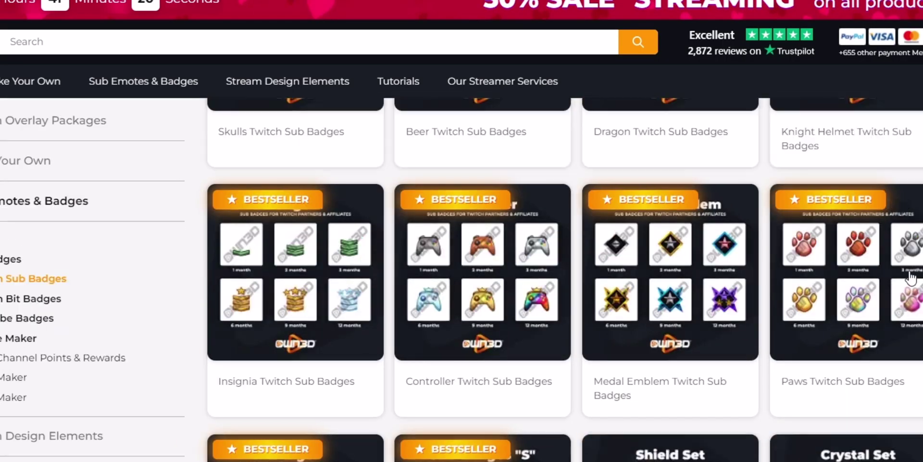
pyautogui.scroll(-5, 325, 268)
pyautogui.click(326, 268)
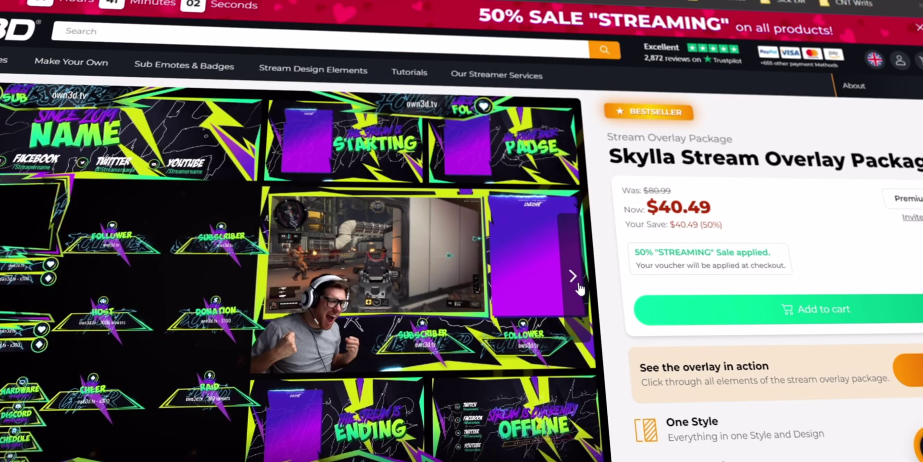
pyautogui.click(573, 276)
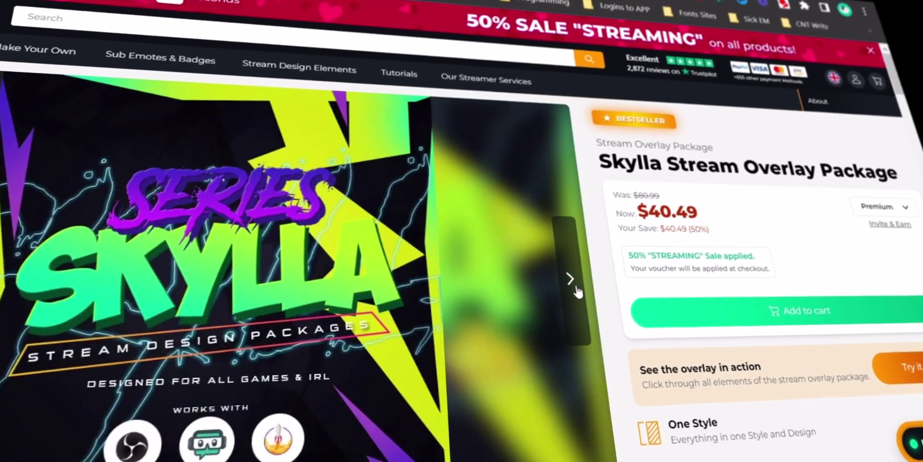
pyautogui.click(3, 229)
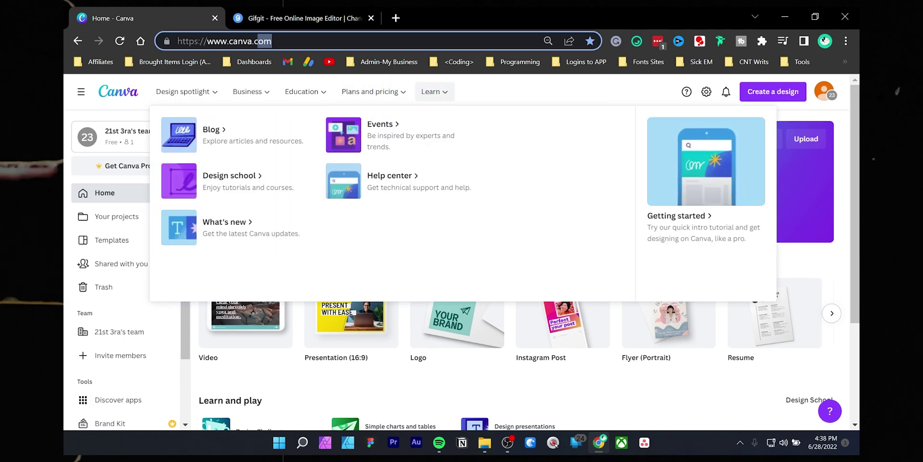
# - Create a new blank presentation design in Canva and title it "Apex Legends Health Bar TUT"
pyautogui.click(434, 92)
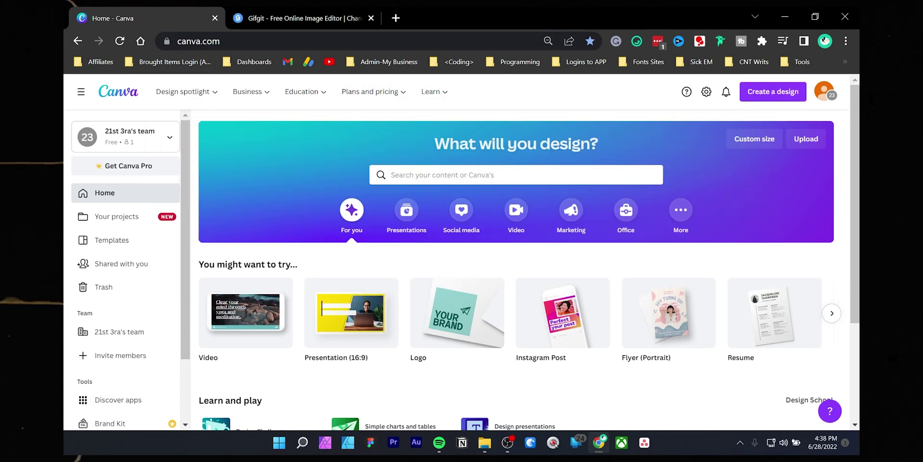
pyautogui.click(773, 91)
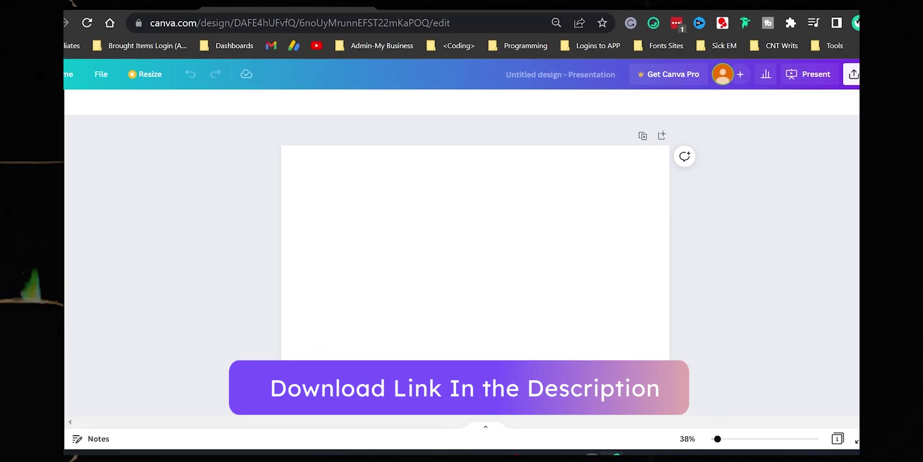
pyautogui.click(561, 75)
pyautogui.write('Apex Legends Health ')
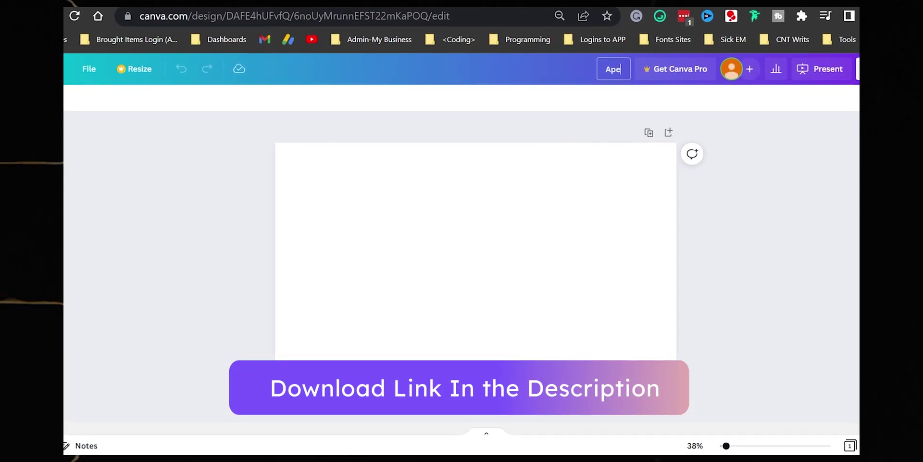
pyautogui.write('Bar TUT')
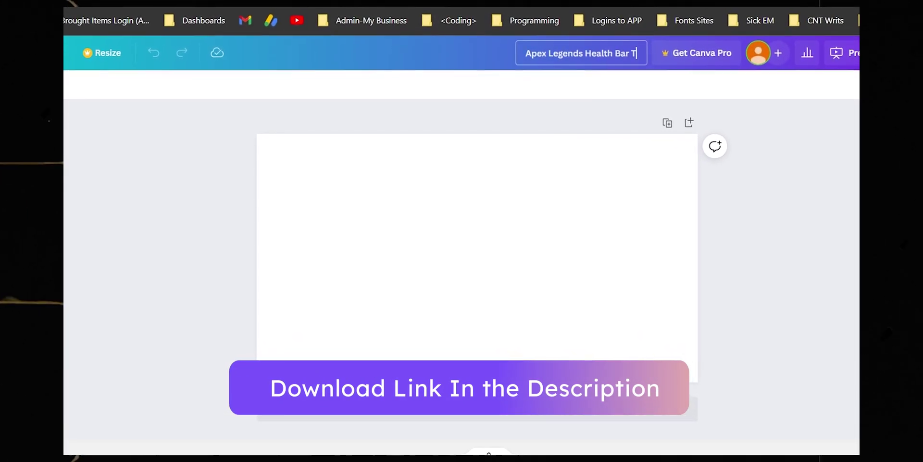
pyautogui.press('Return')
# - Add the blue "Apex LEgend Health bar box - Enstant Man.png" from the Assett-templates folder to the blank page
pyautogui.click(483, 442)
pyautogui.click(448, 356)
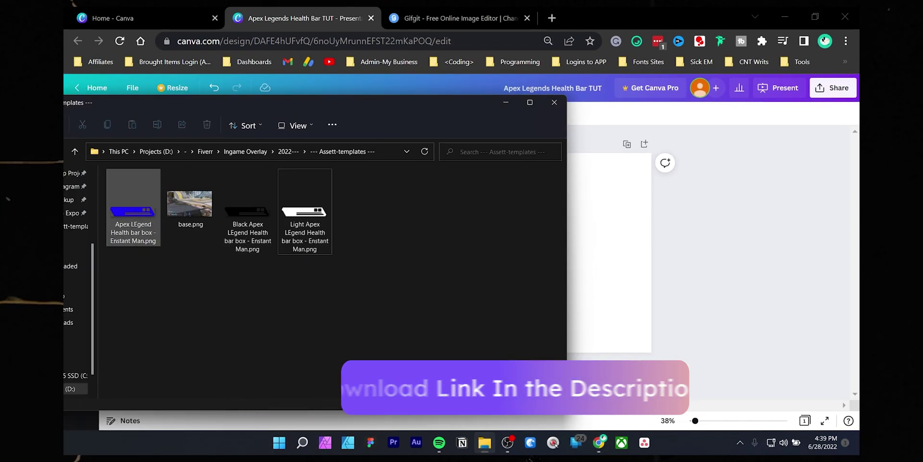
pyautogui.click(133, 211)
pyautogui.moveTo(291, 100); pyautogui.dragTo(236, 95)
pyautogui.moveTo(78, 210); pyautogui.dragTo(591, 246)
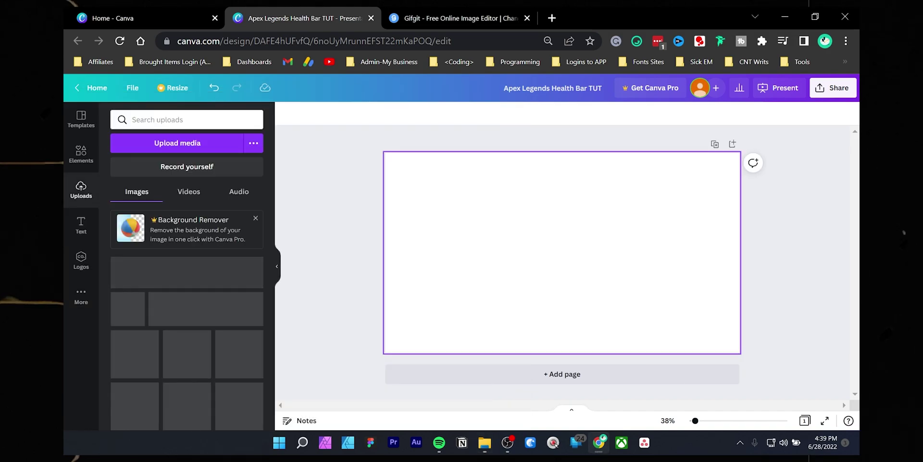
# - Try to recolor the blue health bar image with the Tint adjustment
pyautogui.click(302, 113)
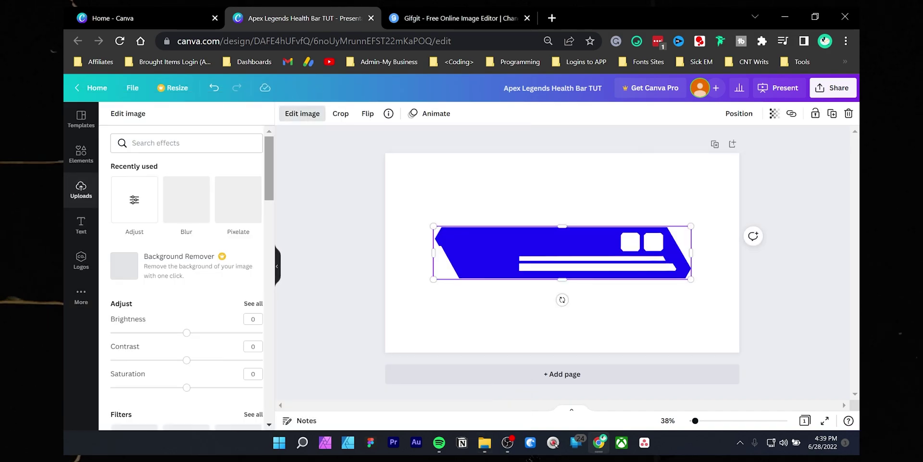
pyautogui.scroll(-2, 186, 269)
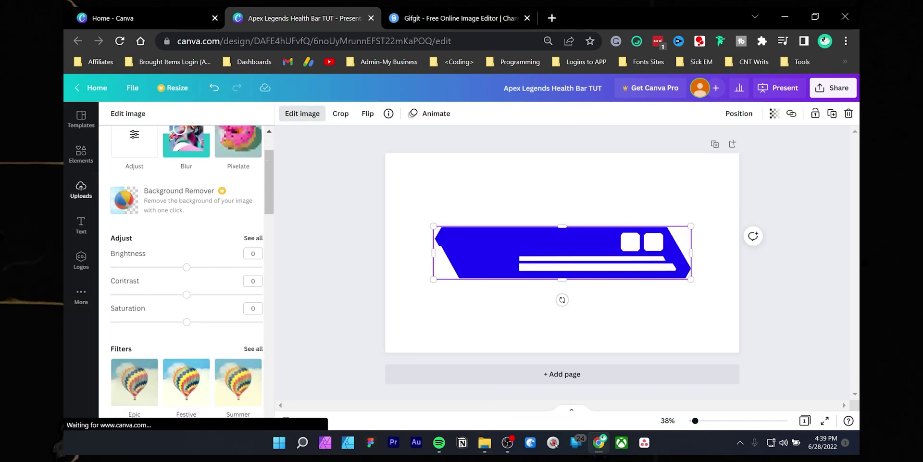
pyautogui.click(254, 238)
pyautogui.scroll(-3, 253, 235)
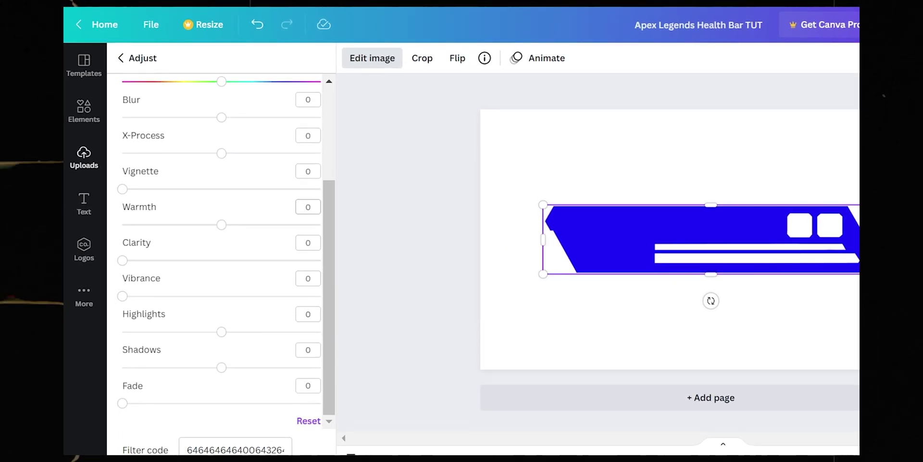
pyautogui.scroll(2, 253, 236)
pyautogui.moveTo(222, 166); pyautogui.dragTo(135, 167)
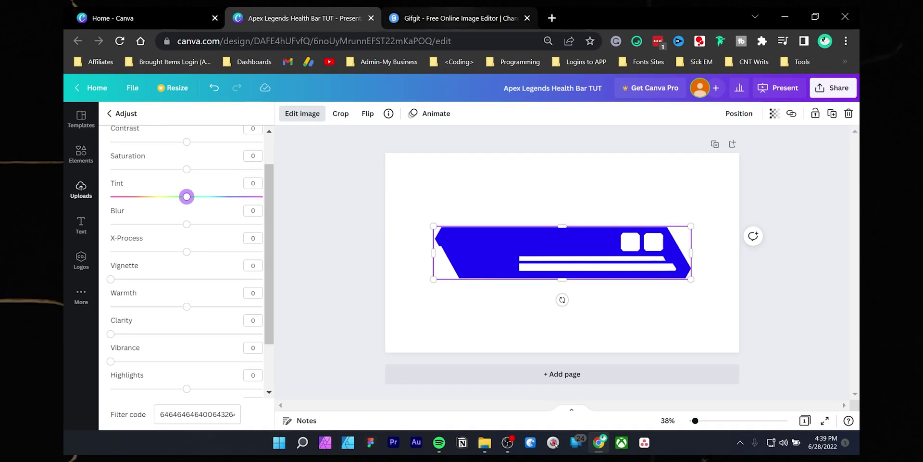
# - Switch to Gifgit's Adjust Image Hue editor and load "Apex LEgend Health bar box - Enstant Man.png"
pyautogui.click(455, 18)
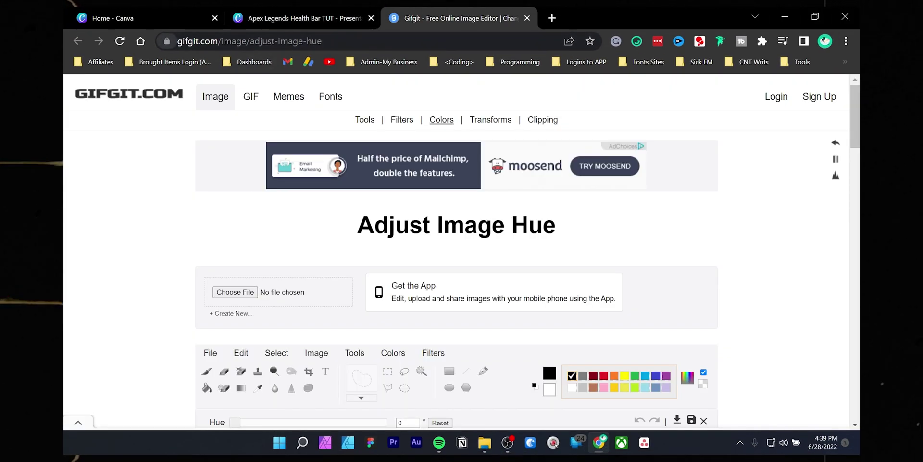
pyautogui.scroll(-1, 456, 288)
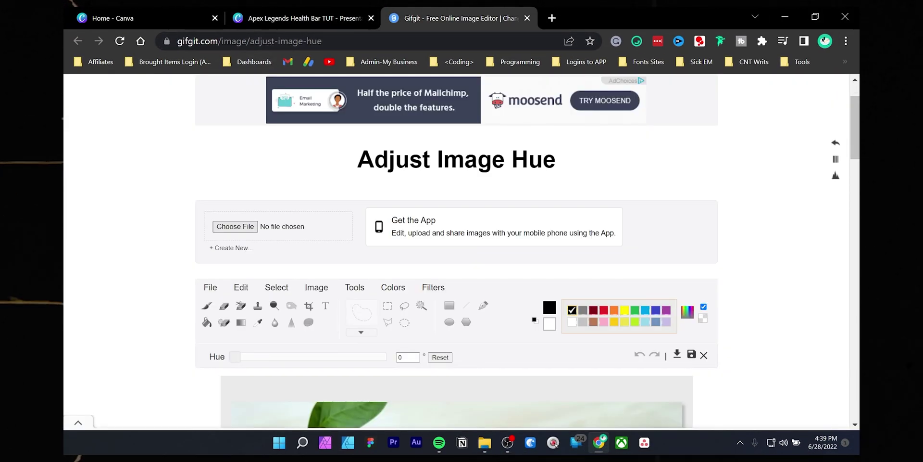
pyautogui.click(235, 227)
pyautogui.click(489, 148)
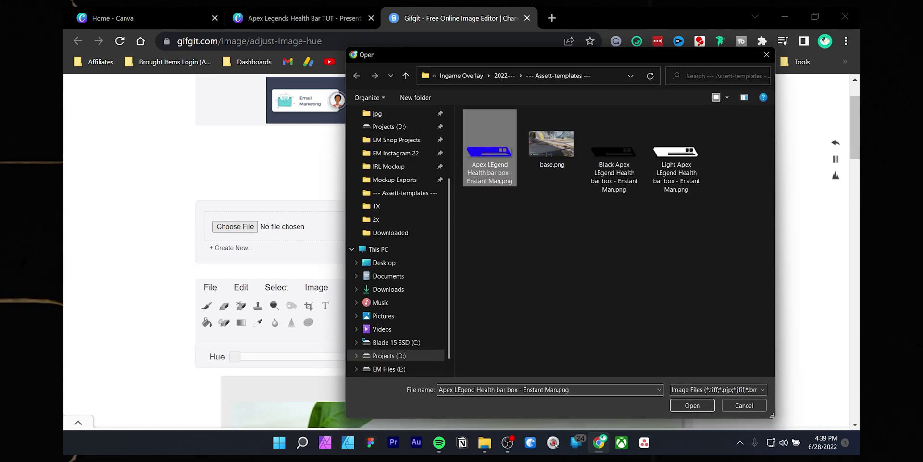
pyautogui.click(693, 406)
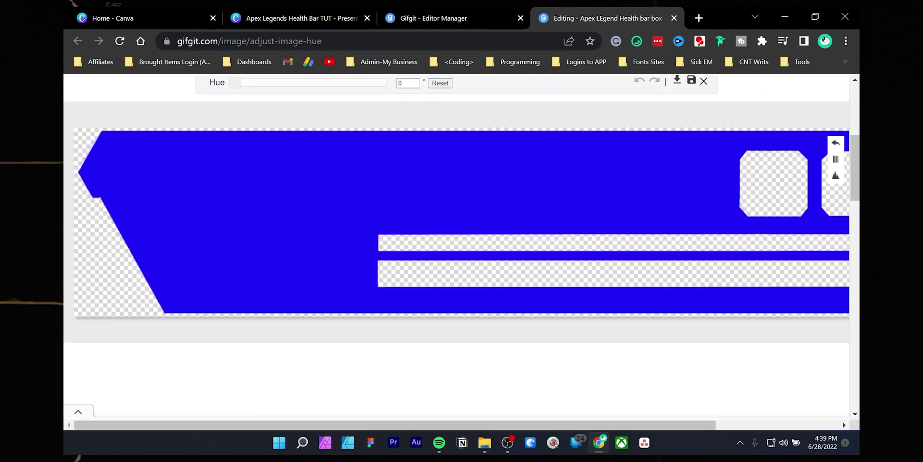
# - Shift the health bar image's hue to 24° and download the recolored image as a PNG
pyautogui.scroll(1, 457, 240)
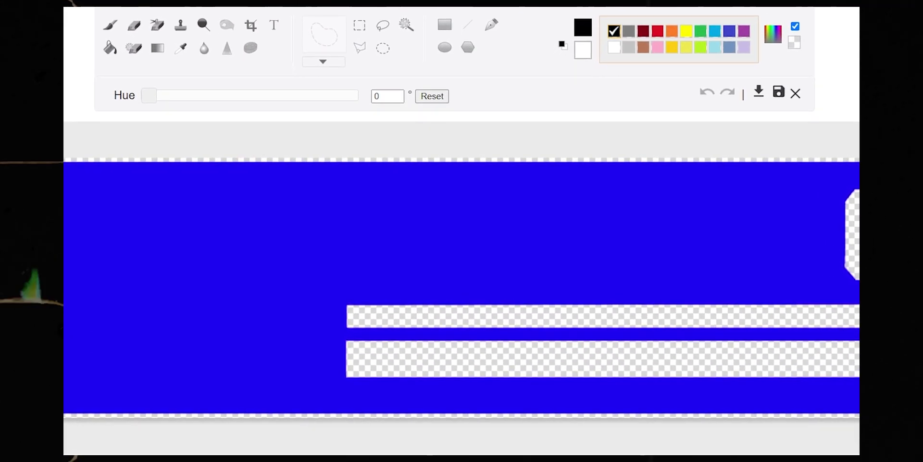
pyautogui.click(235, 137)
pyautogui.moveTo(149, 95)
pyautogui.mouseDown()
pyautogui.moveTo(351, 95)
pyautogui.moveTo(164, 95)
pyautogui.mouseUp()
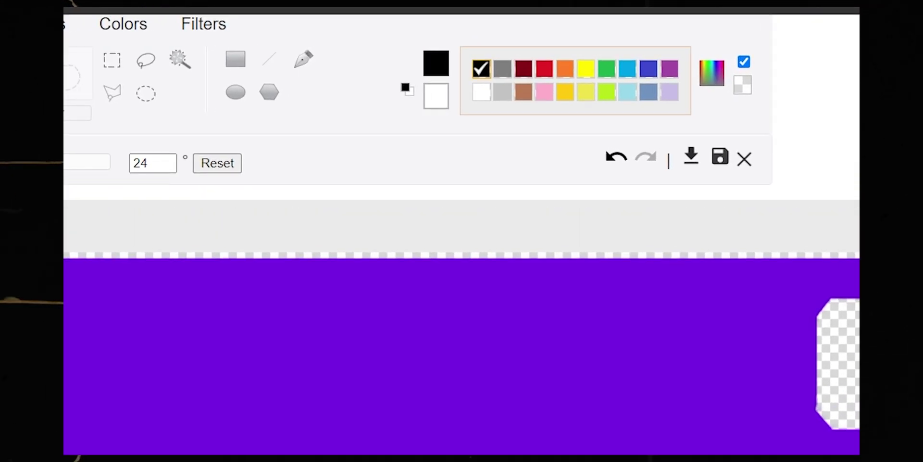
pyautogui.click(710, 111)
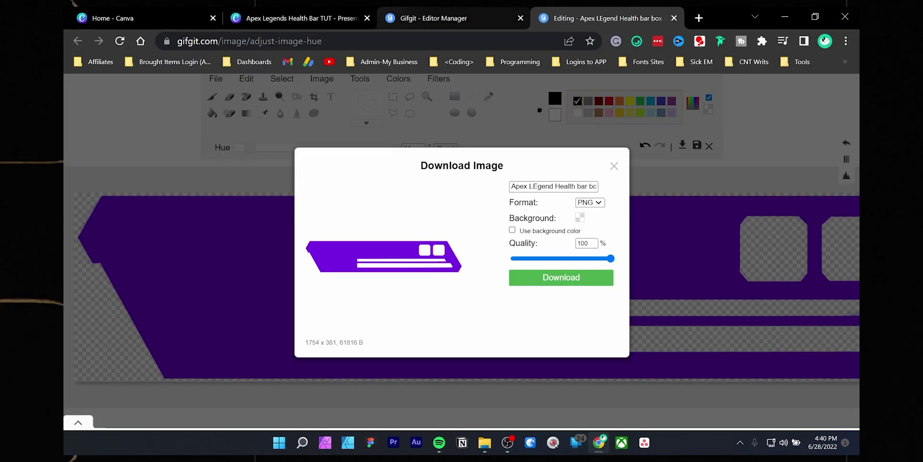
# - Switch back to the Canva design and replace the blue health bar with the uploaded purple version
pyautogui.click(298, 18)
pyautogui.click(81, 189)
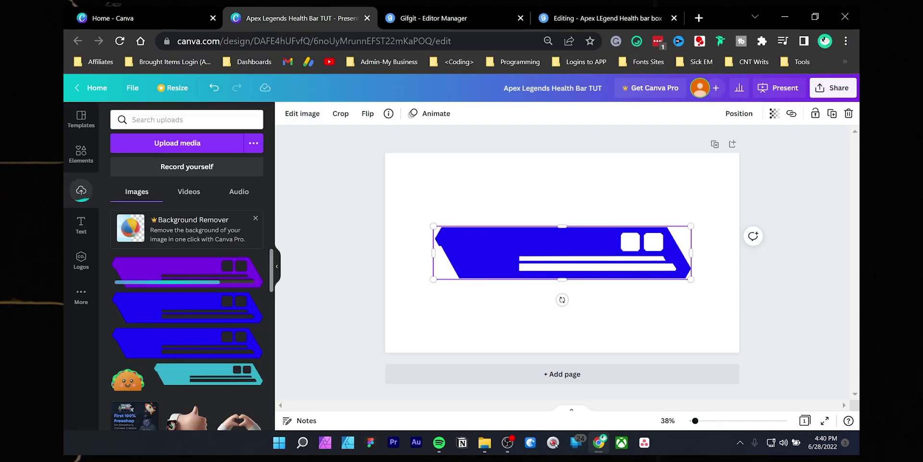
pyautogui.press('Delete')
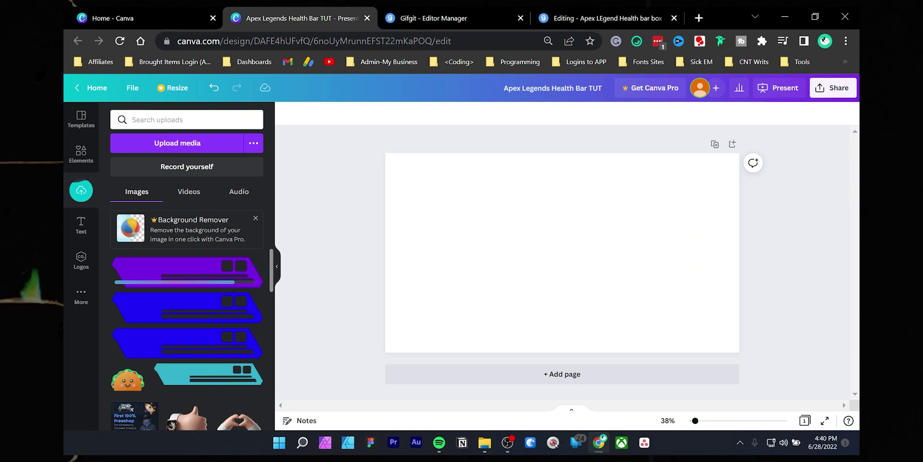
pyautogui.moveTo(187, 272)
pyautogui.mouseDown()
pyautogui.moveTo(541, 257)
pyautogui.moveTo(598, 239)
pyautogui.moveTo(568, 248)
pyautogui.moveTo(573, 252)
pyautogui.mouseUp()
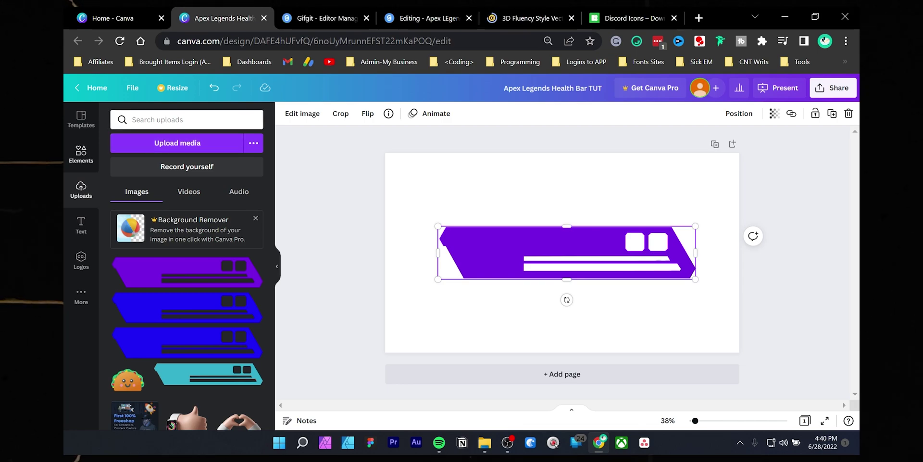
# - Search the design elements for "icon" and "logo" and look through the graphics offered
pyautogui.click(81, 154)
pyautogui.click(187, 120)
pyautogui.write('icon')
pyautogui.press('Return')
pyautogui.doubleClick(139, 120)
pyautogui.write('logo')
pyautogui.press('Return')
pyautogui.scroll(-10, 211, 336)
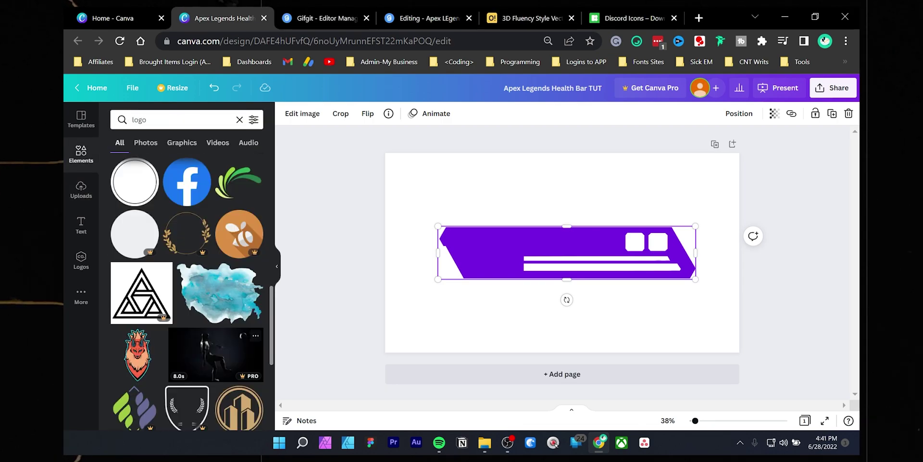
pyautogui.scroll(-15, 217, 332)
# - Search the design elements for "kawai icon free" and add the crescent moon with stars to the page
pyautogui.doubleClick(139, 120)
pyautogui.write('kawai icon free')
pyautogui.press('Return')
pyautogui.scroll(-10, 212, 313)
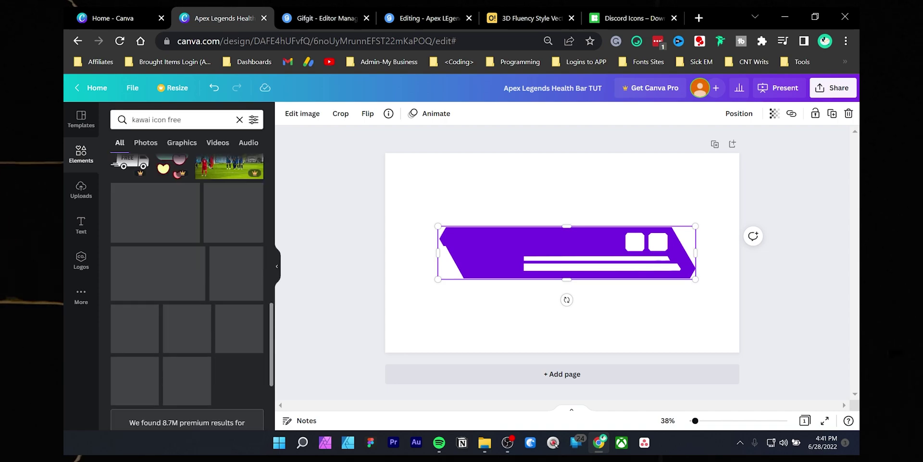
pyautogui.scroll(-10, 212, 312)
pyautogui.scroll(3, 212, 312)
pyautogui.moveTo(135, 214); pyautogui.dragTo(495, 178)
# - Resize the crescent moon to about 269 × 260 and place it over the upper-left end of the health bar
pyautogui.moveTo(538, 221); pyautogui.dragTo(501, 187)
pyautogui.moveTo(477, 162); pyautogui.dragTo(490, 228)
pyautogui.scroll(4, 548, 221)
pyautogui.moveTo(484, 291); pyautogui.dragTo(483, 291)
pyautogui.moveTo(429, 255); pyautogui.dragTo(425, 252)
pyautogui.moveTo(479, 289); pyautogui.dragTo(474, 284)
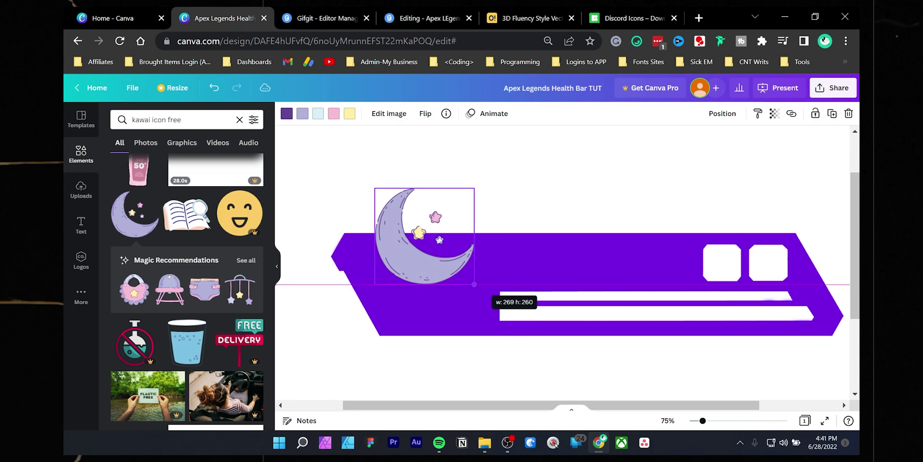
pyautogui.moveTo(425, 252); pyautogui.dragTo(422, 257)
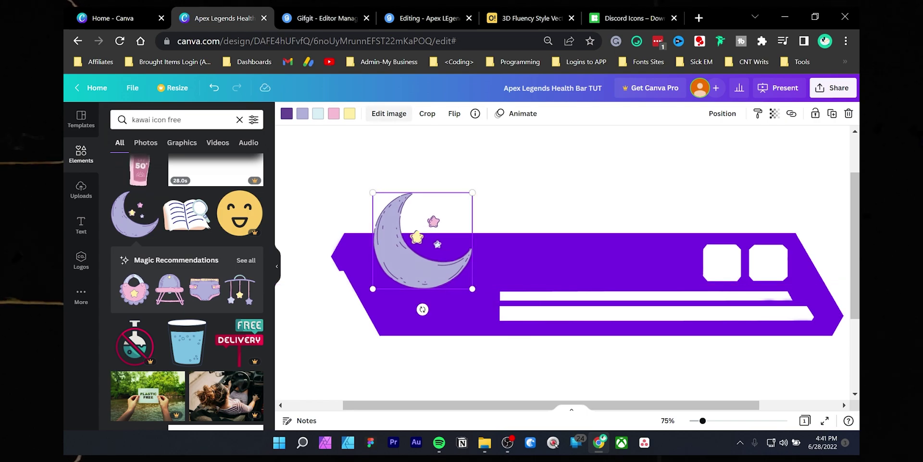
# - Try the Pixelate effect's Pixel style on the crescent moon
pyautogui.click(406, 113)
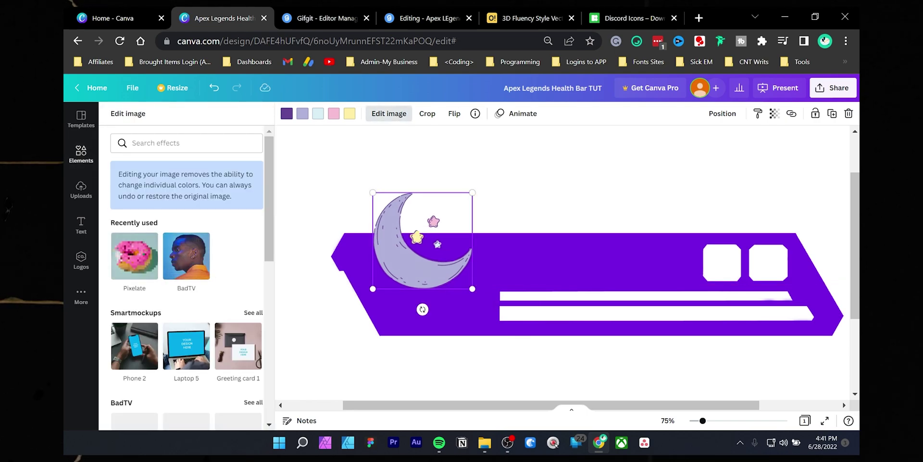
pyautogui.scroll(-3, 144, 270)
pyautogui.scroll(3, 144, 270)
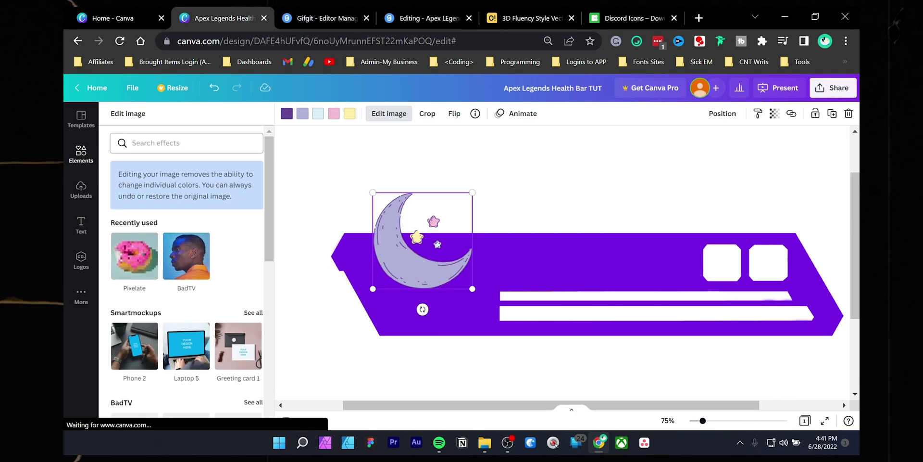
pyautogui.click(178, 142)
pyautogui.write('pix')
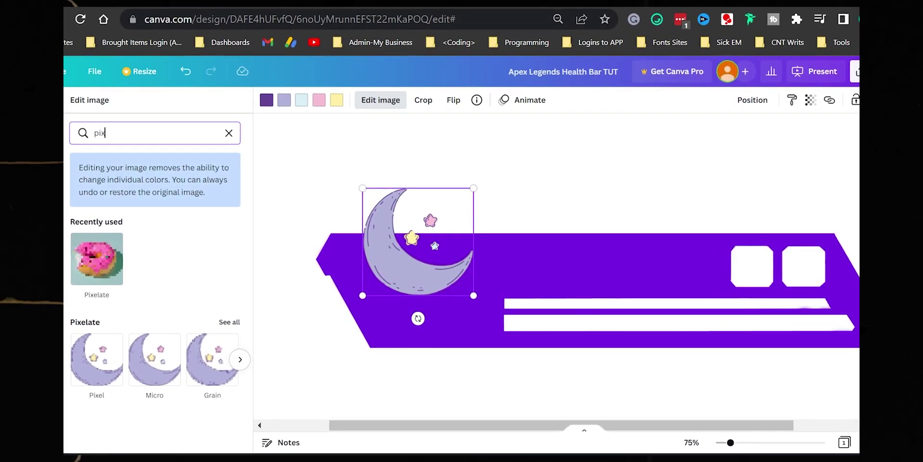
pyautogui.click(228, 323)
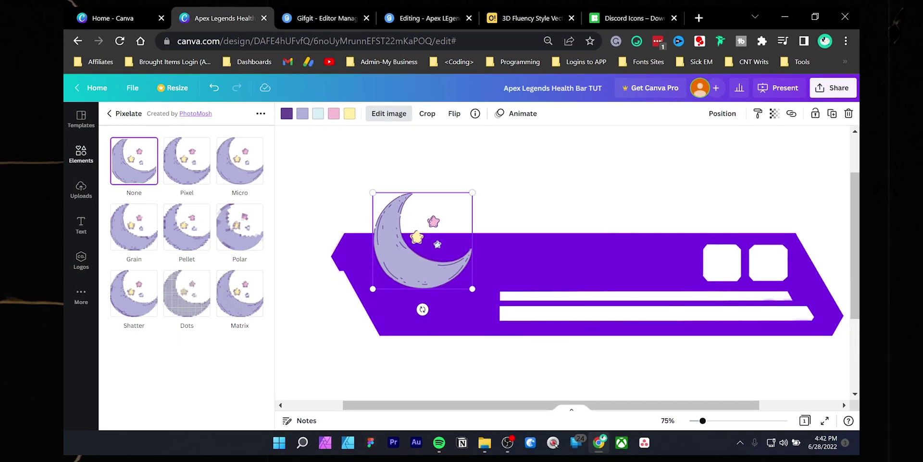
pyautogui.click(187, 161)
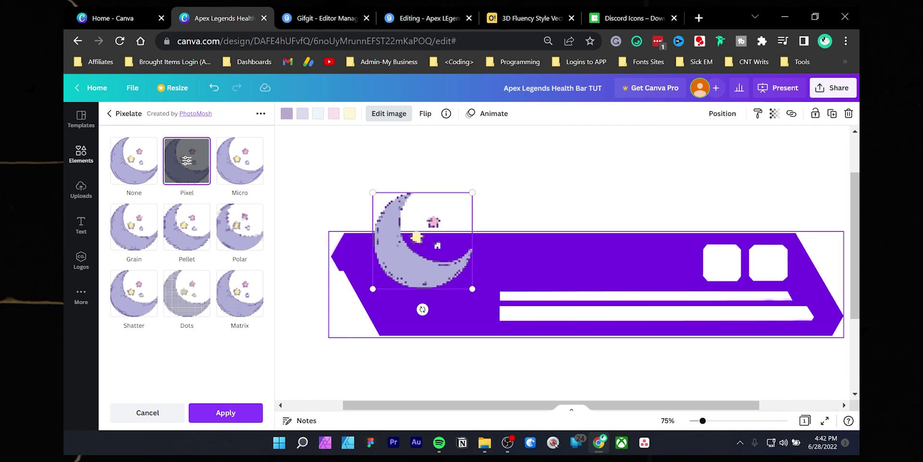
pyautogui.click(568, 270)
pyautogui.click(568, 270)
pyautogui.click(567, 270)
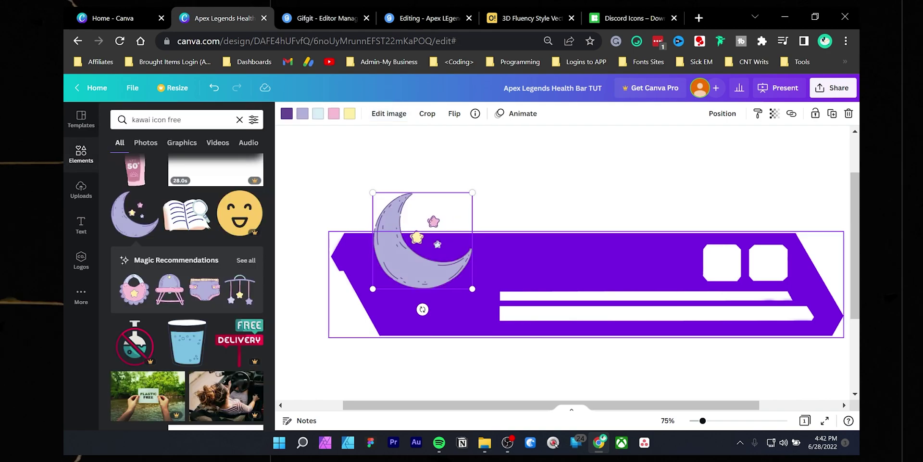
# - Apply the BadTV effect's VHS style to the purple health bar
pyautogui.click(567, 269)
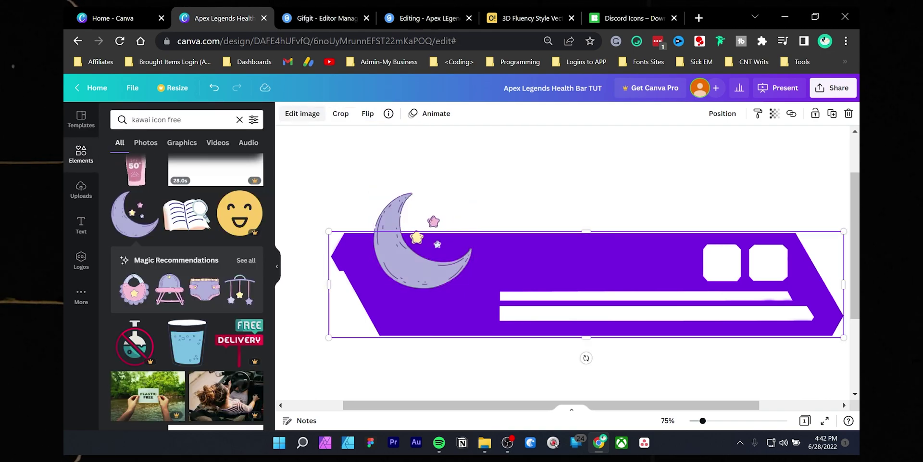
pyautogui.click(302, 113)
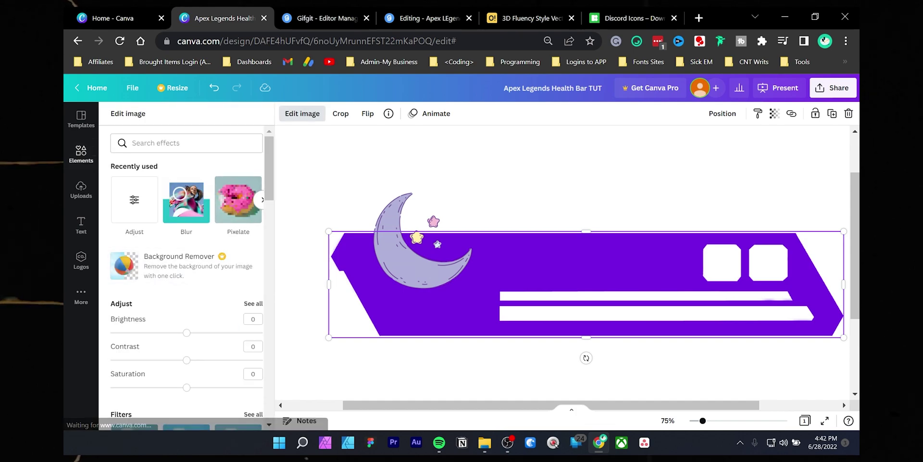
pyautogui.click(263, 199)
pyautogui.click(238, 200)
pyautogui.click(109, 114)
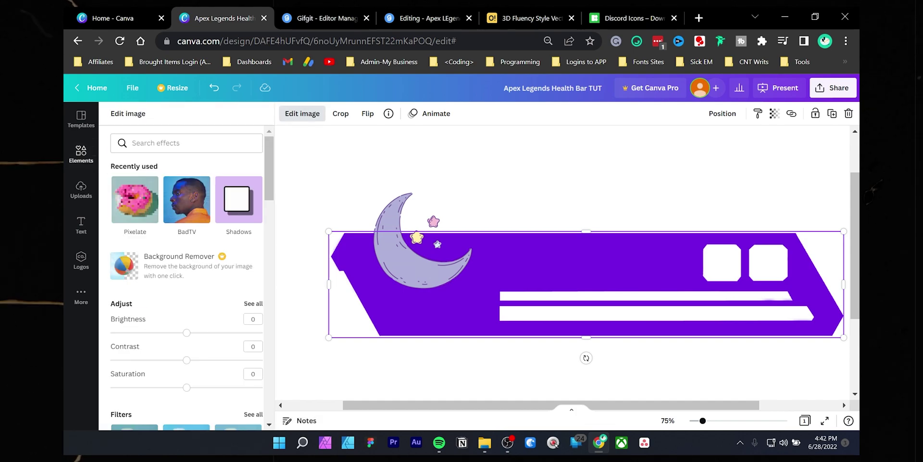
pyautogui.click(186, 199)
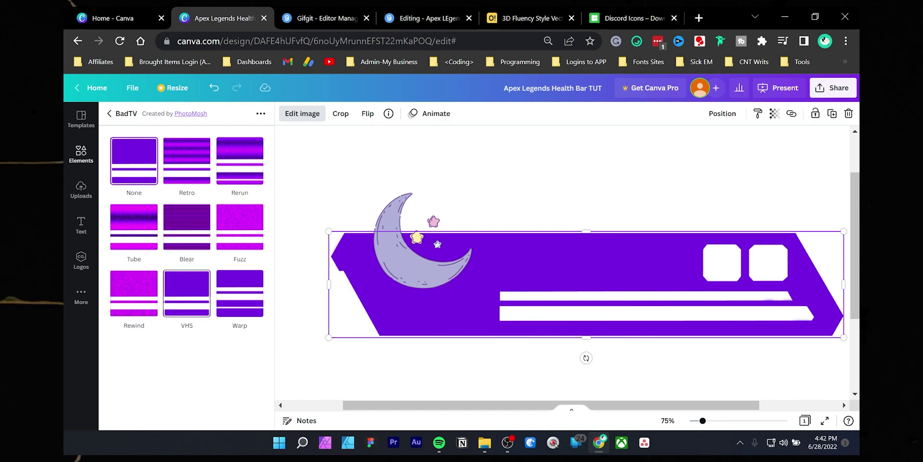
pyautogui.click(187, 293)
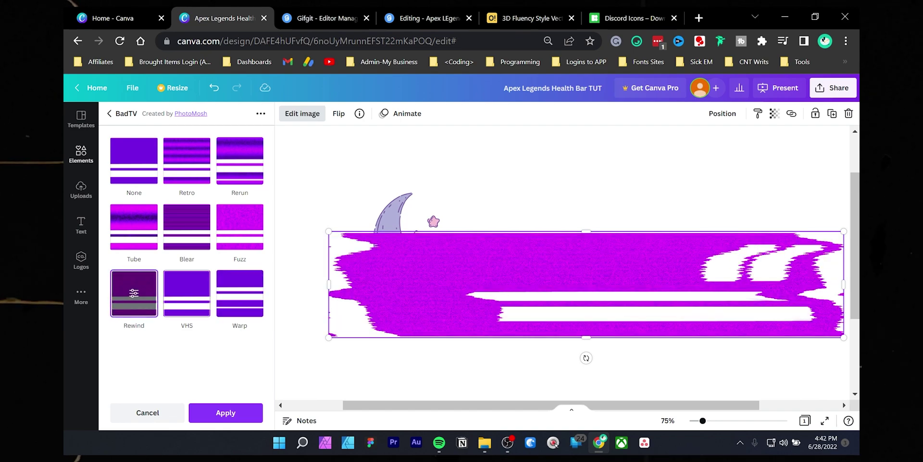
# - Bring the crescent moon in front of the health bar and recolor its yellow star orange
pyautogui.click(392, 217)
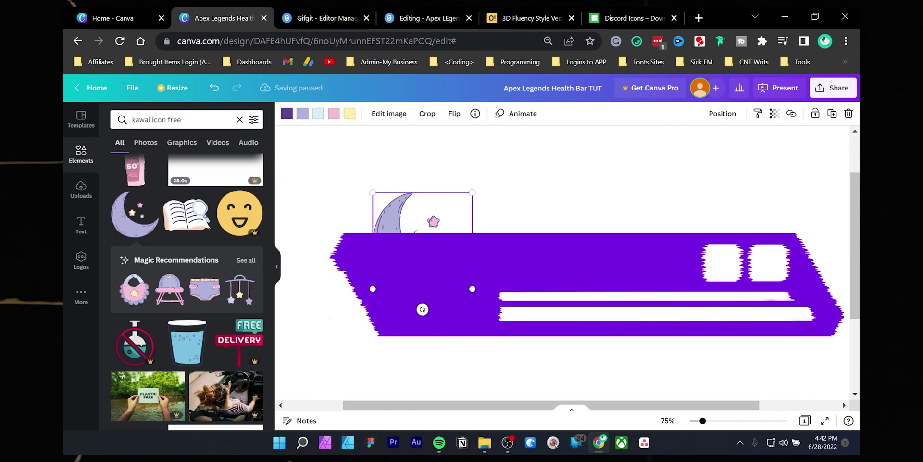
pyautogui.rightClick(403, 212)
pyautogui.click(446, 324)
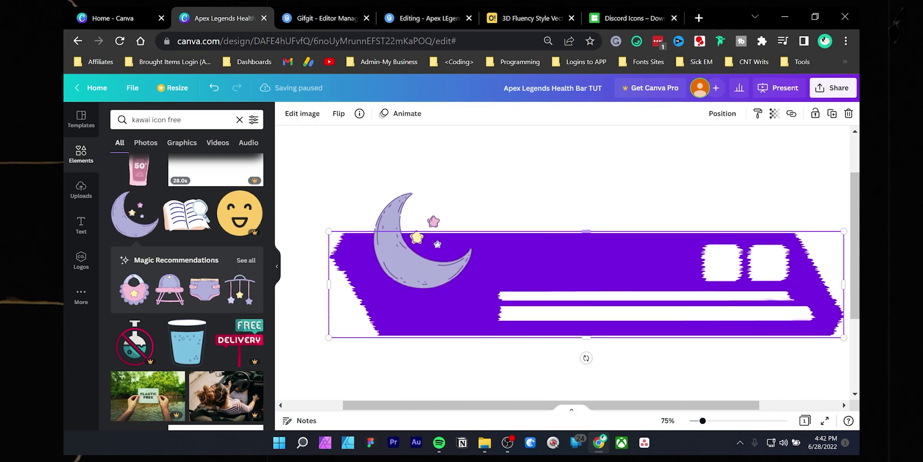
pyautogui.click(416, 270)
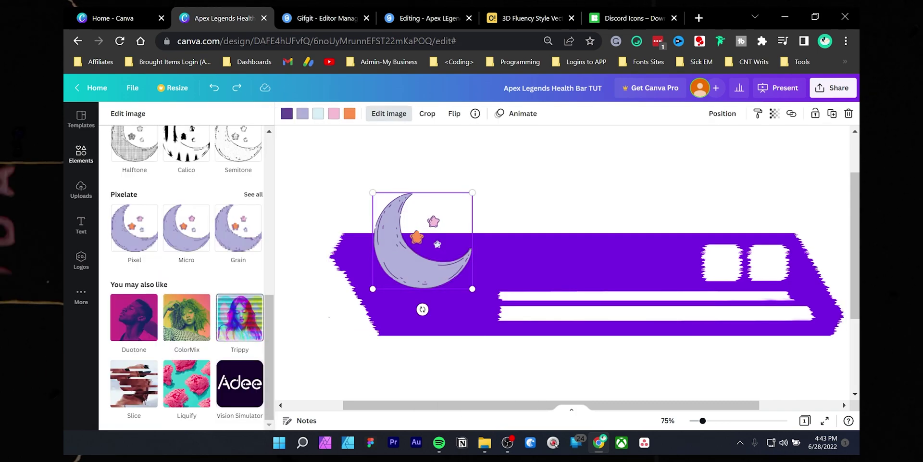
pyautogui.click(388, 113)
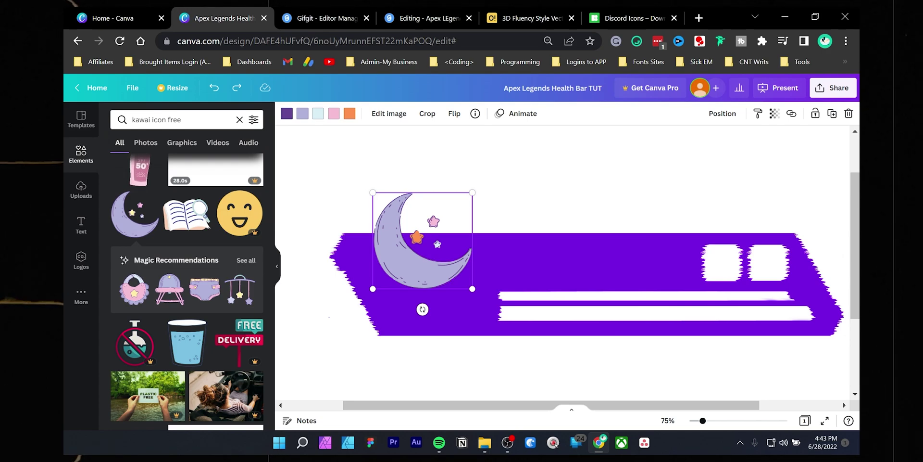
# - Add two smaller, tilted copies of the crescent moon around the lower part of the large one
pyautogui.hotkey('ctrl', 'd')
pyautogui.moveTo(425, 271); pyautogui.dragTo(413, 302)
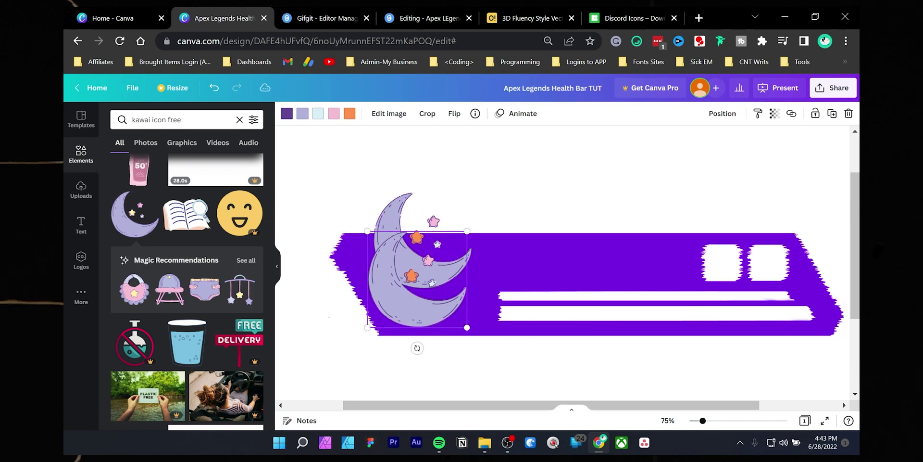
pyautogui.moveTo(467, 327); pyautogui.dragTo(383, 294)
pyautogui.hotkey('ctrl', 'd')
pyautogui.moveTo(385, 331); pyautogui.dragTo(395, 332)
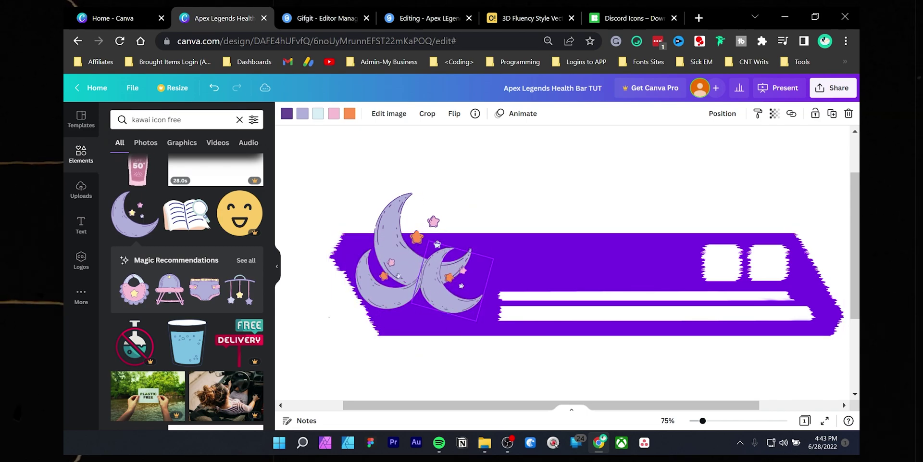
# - Layer both small moons behind the large moon and spread them out beneath it
pyautogui.click(384, 294)
pyautogui.rightClick(384, 295)
pyautogui.click(421, 337)
pyautogui.hotkey('ctrl', 'z')
pyautogui.rightClick(384, 294)
pyautogui.click(416, 316)
pyautogui.rightClick(378, 292)
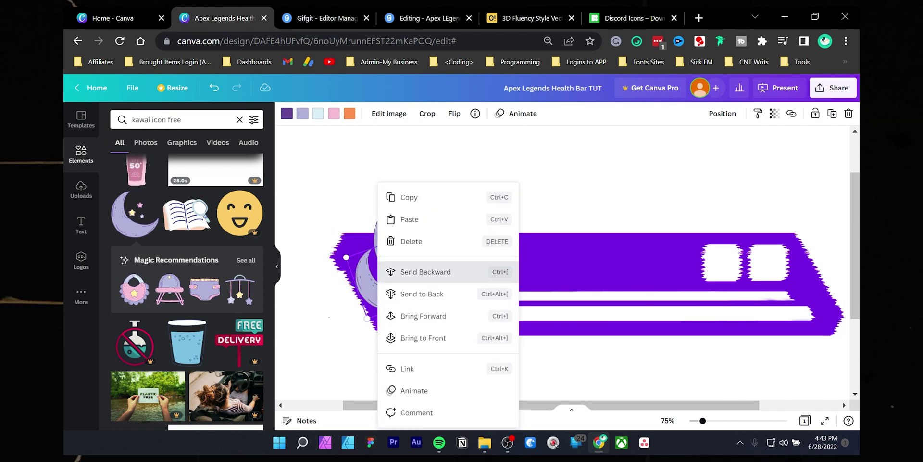
pyautogui.click(418, 272)
pyautogui.rightClick(439, 313)
pyautogui.click(474, 315)
pyautogui.moveTo(384, 295); pyautogui.dragTo(371, 300)
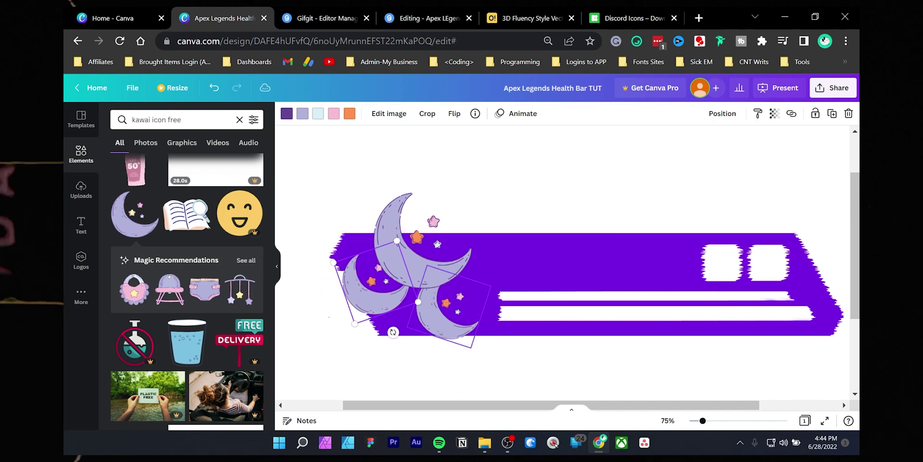
# - Preview the Slice effect's Minced style on the left small moon and choose the Torn style
pyautogui.click(389, 114)
pyautogui.scroll(-10, 240, 318)
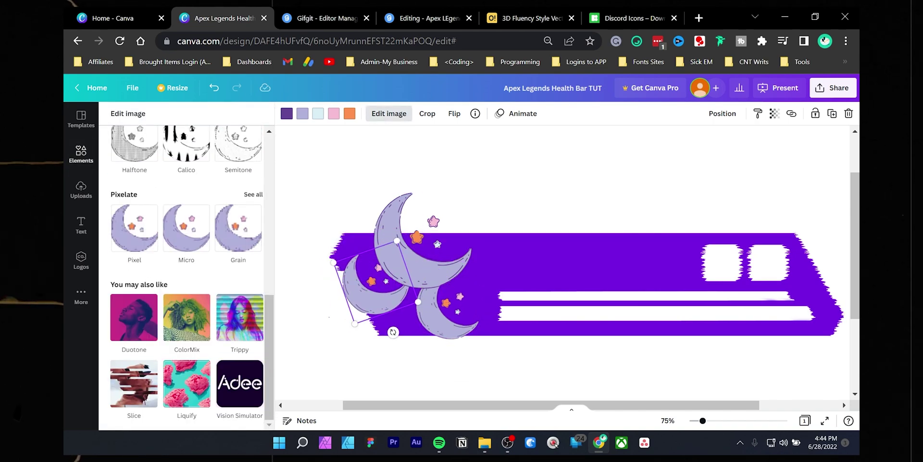
pyautogui.click(133, 383)
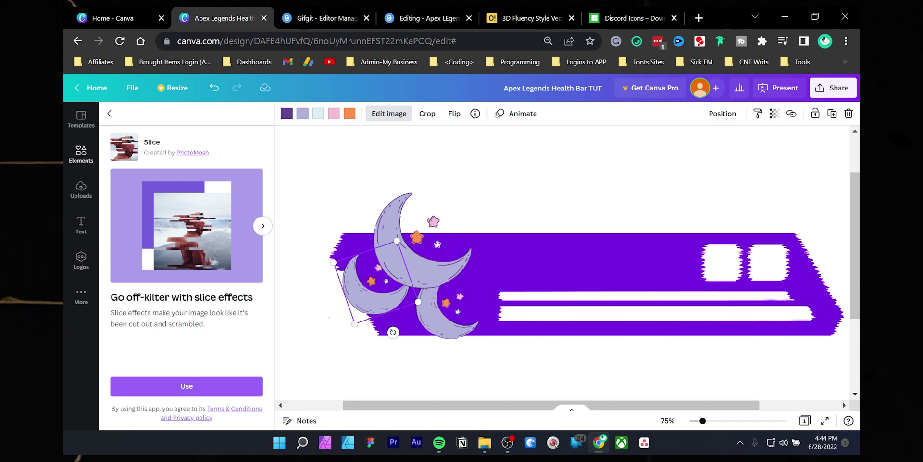
pyautogui.click(133, 386)
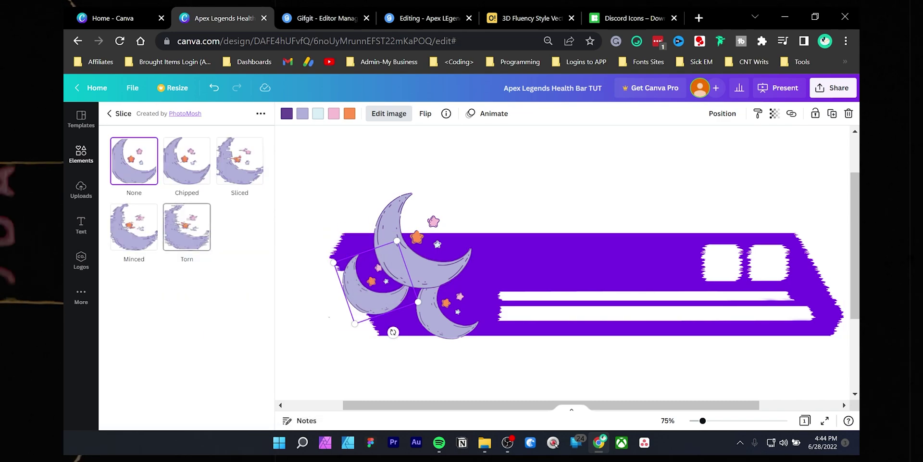
pyautogui.click(186, 226)
pyautogui.click(134, 226)
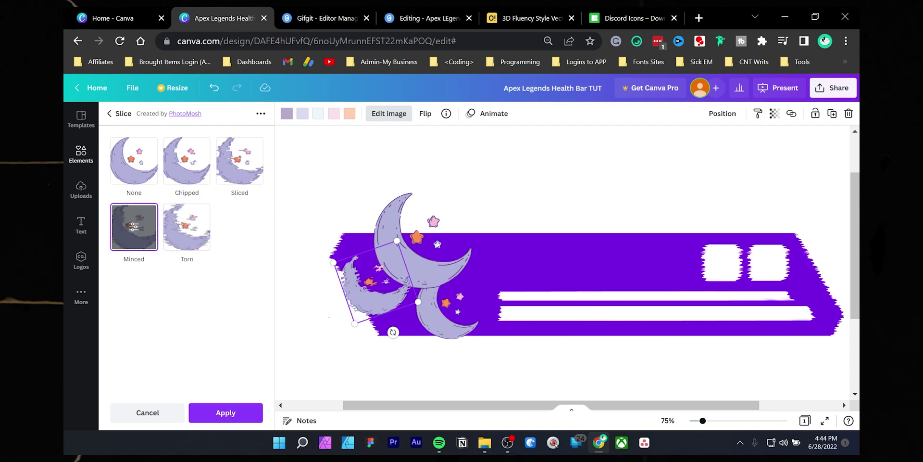
pyautogui.click(134, 226)
pyautogui.click(110, 114)
pyautogui.click(187, 227)
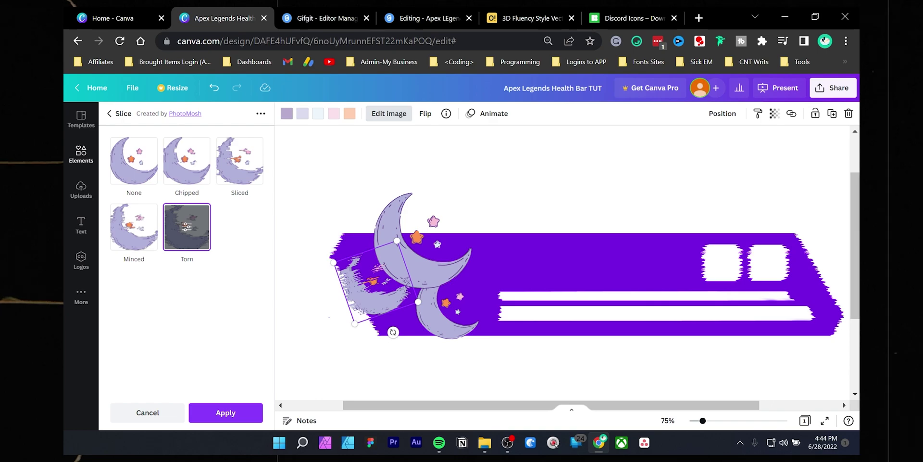
# - Adjust the Torn effect on the left small moon by setting its position to 0.21 and lowering the slices
pyautogui.click(187, 226)
pyautogui.press('Escape')
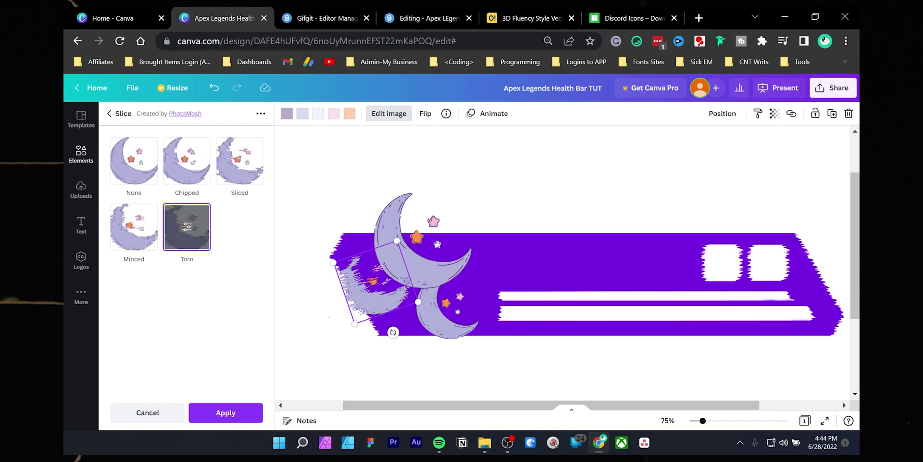
pyautogui.click(187, 227)
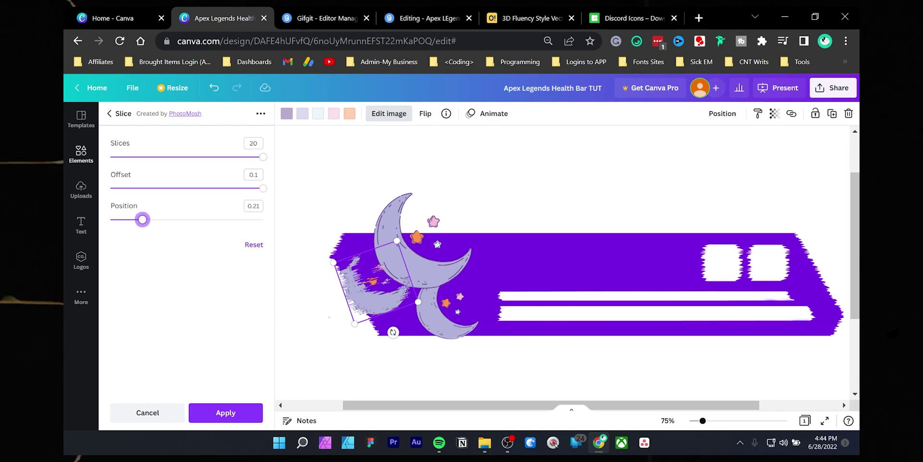
pyautogui.moveTo(263, 157); pyautogui.dragTo(190, 157)
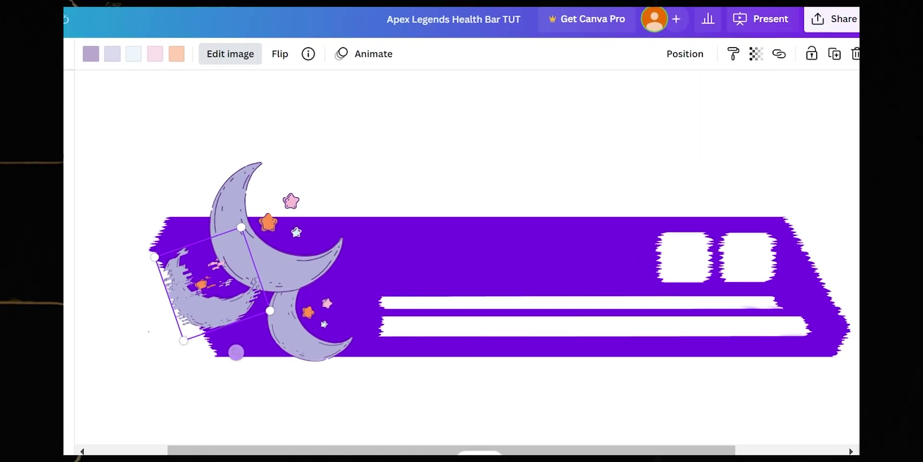
# - Rotate the torn small moon to -12° and make it partly transparent
pyautogui.moveTo(393, 333); pyautogui.dragTo(387, 334)
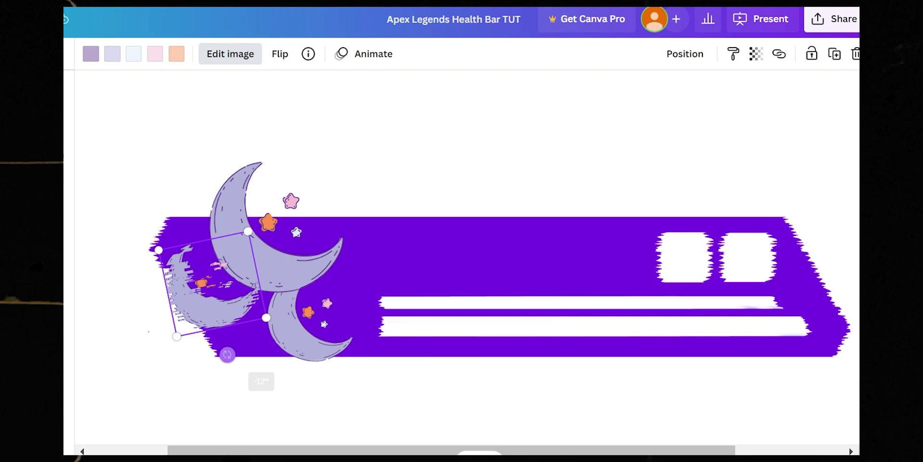
pyautogui.moveTo(377, 301); pyautogui.dragTo(373, 298)
pyautogui.click(756, 53)
pyautogui.moveTo(752, 107); pyautogui.dragTo(713, 107)
pyautogui.click(688, 166)
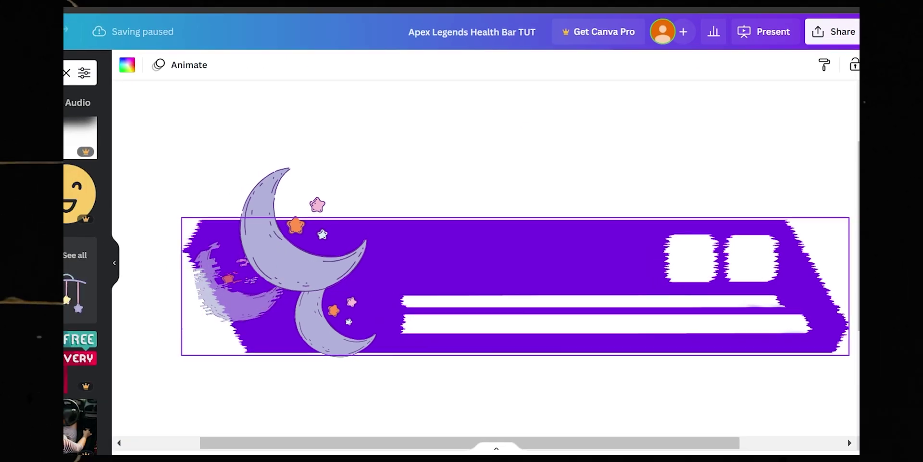
# - Move the torn moon further onto the health bar and nudge the right small moon slightly upward
pyautogui.click(231, 303)
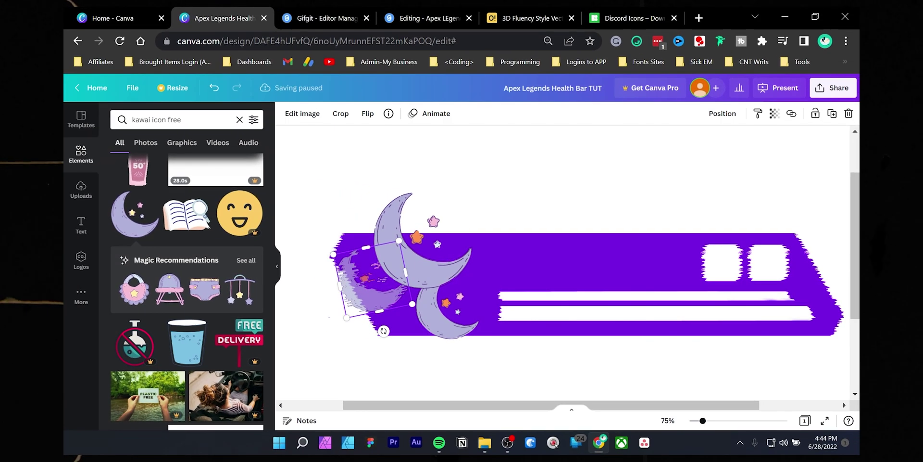
pyautogui.moveTo(230, 303); pyautogui.dragTo(251, 295)
pyautogui.moveTo(317, 331); pyautogui.dragTo(319, 327)
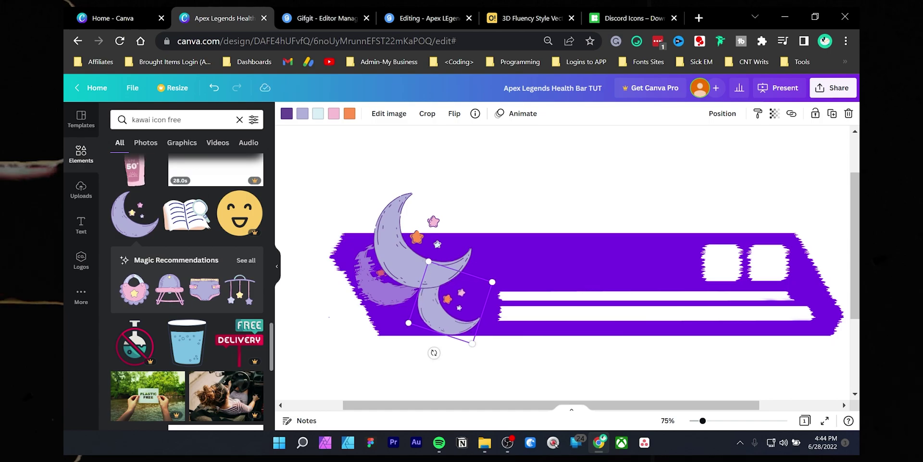
# - Try several image effects on the right small moon, and delete that moon
pyautogui.click(389, 114)
pyautogui.scroll(-10, 237, 241)
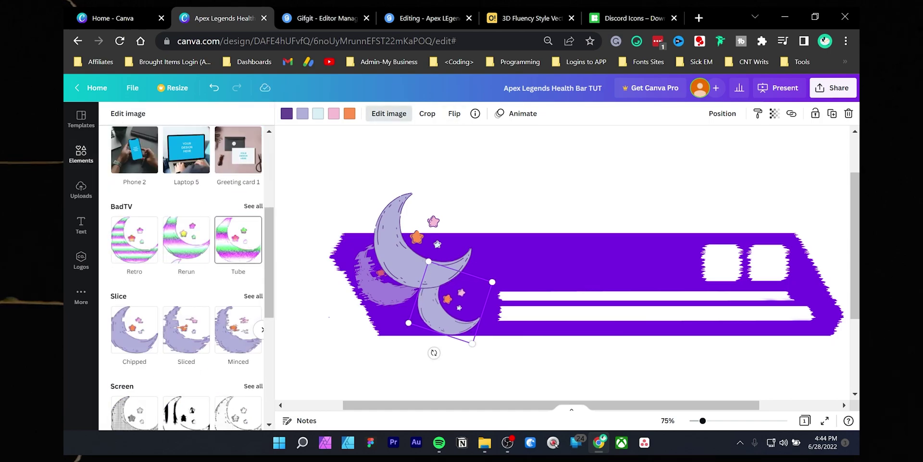
pyautogui.click(240, 241)
pyautogui.click(187, 386)
pyautogui.click(187, 227)
pyautogui.click(240, 293)
pyautogui.click(240, 161)
pyautogui.click(225, 413)
pyautogui.press('Delete')
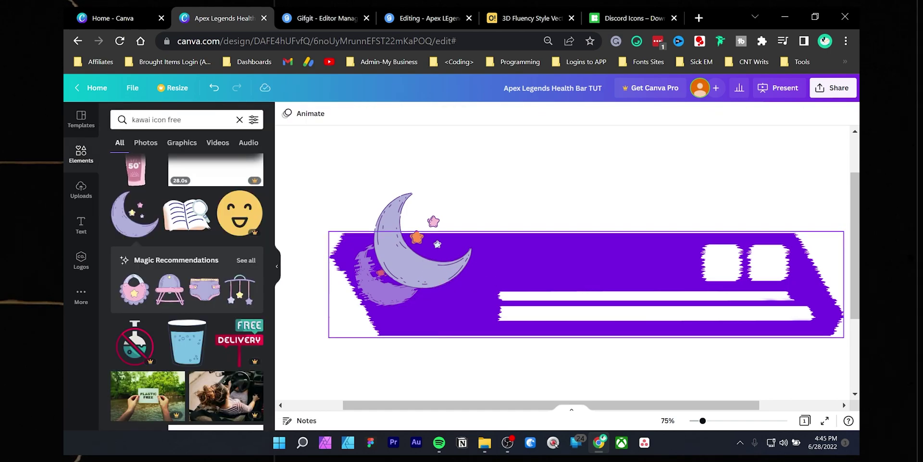
# - Enlarge the torn moon behind the large crescent moon, and recolor the large moon white with purple outlines
pyautogui.click(385, 291)
pyautogui.moveTo(424, 310)
pyautogui.mouseDown()
pyautogui.moveTo(493, 329)
pyautogui.moveTo(423, 304)
pyautogui.mouseUp()
pyautogui.moveTo(434, 346); pyautogui.dragTo(439, 347)
pyautogui.moveTo(399, 250); pyautogui.dragTo(401, 255)
pyautogui.click(302, 114)
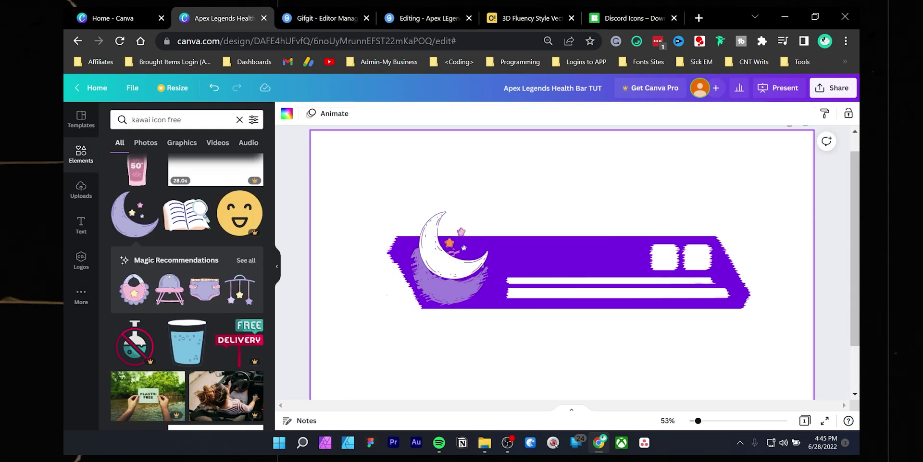
# - Search the elements library for "holographic" and add the four-point star below the health bar
pyautogui.scroll(1, 672, 336)
pyautogui.moveTo(466, 342); pyautogui.dragTo(477, 347)
pyautogui.click(178, 119)
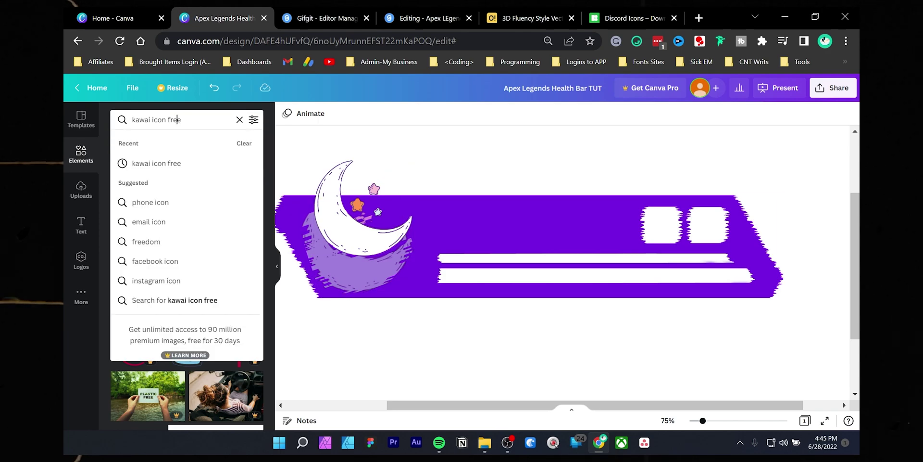
pyautogui.write('h')
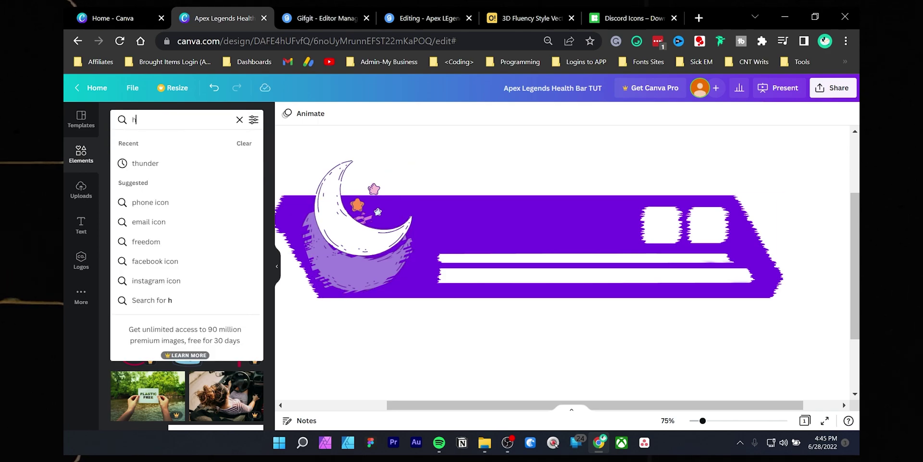
pyautogui.write('olo')
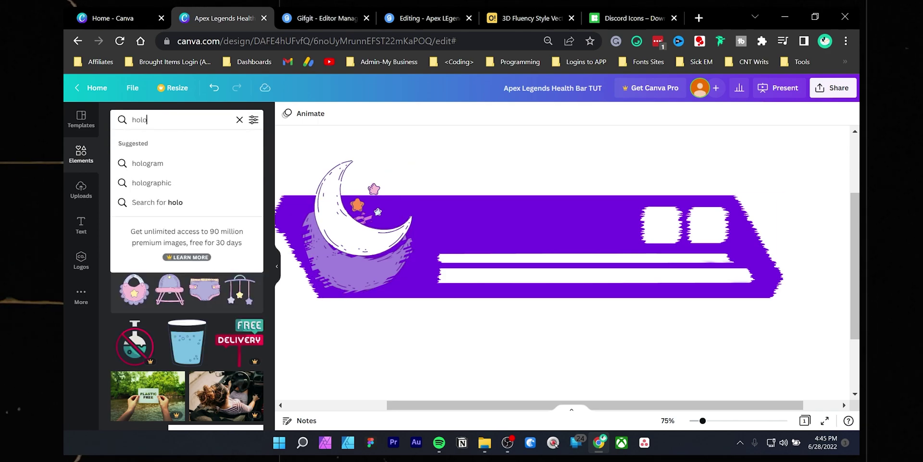
pyautogui.click(151, 183)
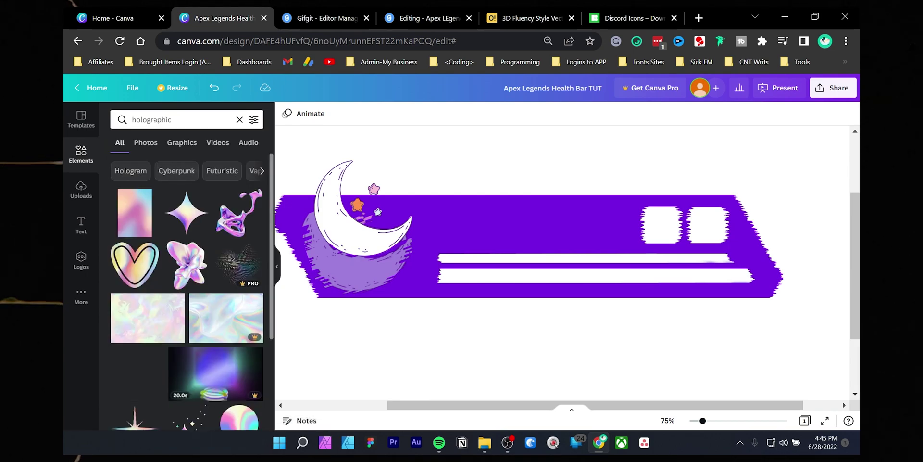
pyautogui.moveTo(187, 213); pyautogui.dragTo(668, 417)
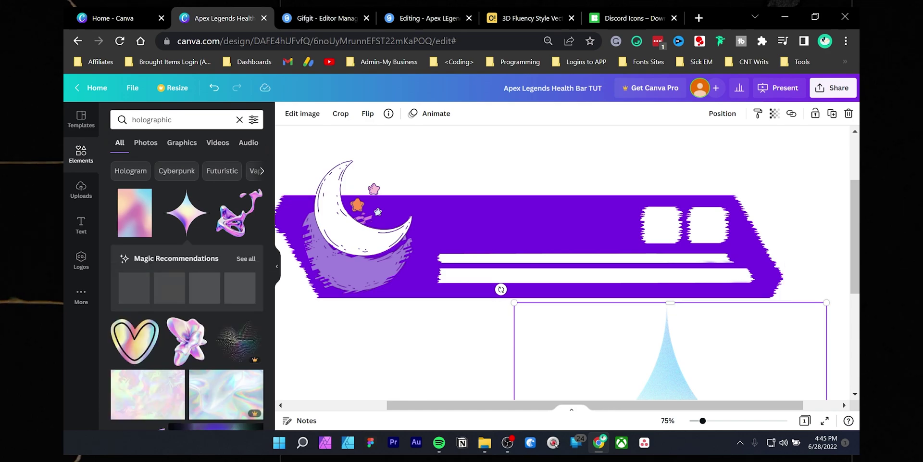
# - Shrink the holographic star to a small icon and position it just below the health bar
pyautogui.moveTo(826, 303); pyautogui.dragTo(756, 376)
pyautogui.moveTo(640, 391); pyautogui.dragTo(663, 302)
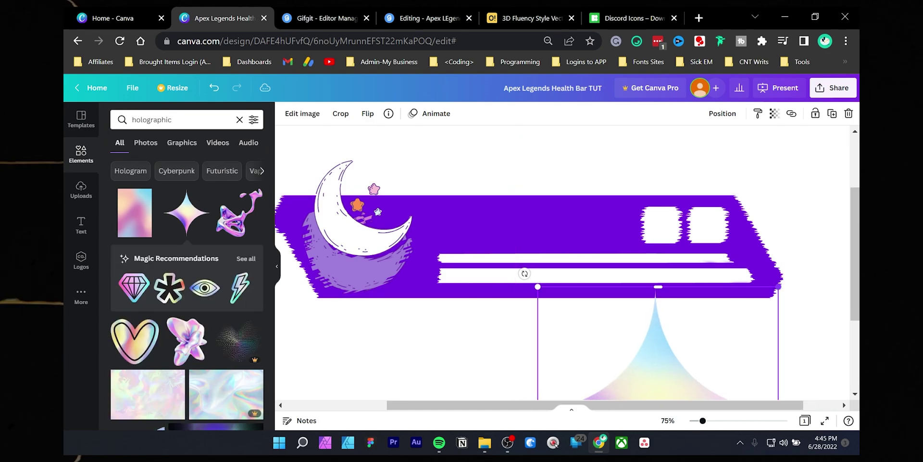
pyautogui.moveTo(779, 286); pyautogui.dragTo(687, 380)
pyautogui.moveTo(626, 391); pyautogui.dragTo(660, 311)
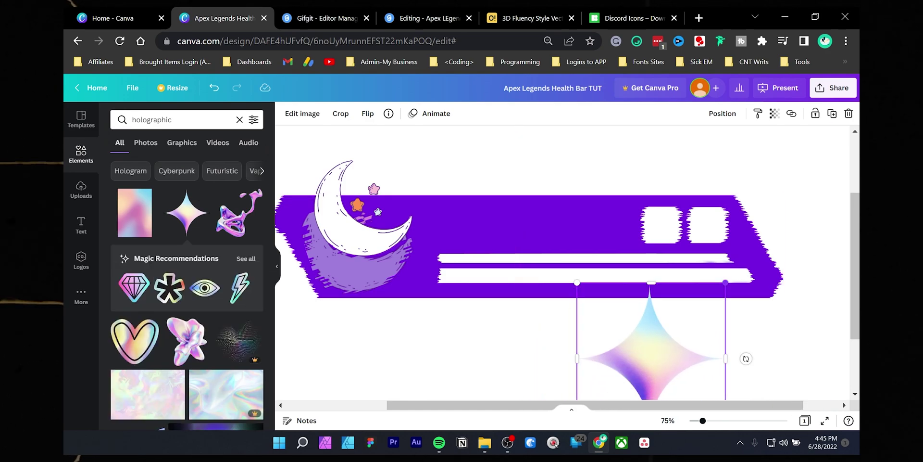
pyautogui.moveTo(721, 300); pyautogui.dragTo(659, 348)
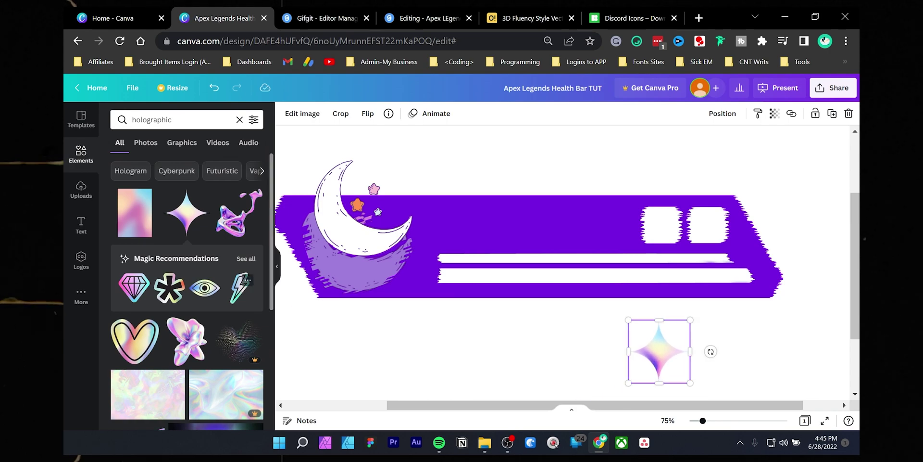
# - Add the holographic lightning bolt and asterisk stickers, and shrink them to small icons around the health bar
pyautogui.moveTo(240, 288); pyautogui.dragTo(526, 409)
pyautogui.moveTo(169, 285); pyautogui.dragTo(486, 383)
pyautogui.scroll(-3, 485, 383)
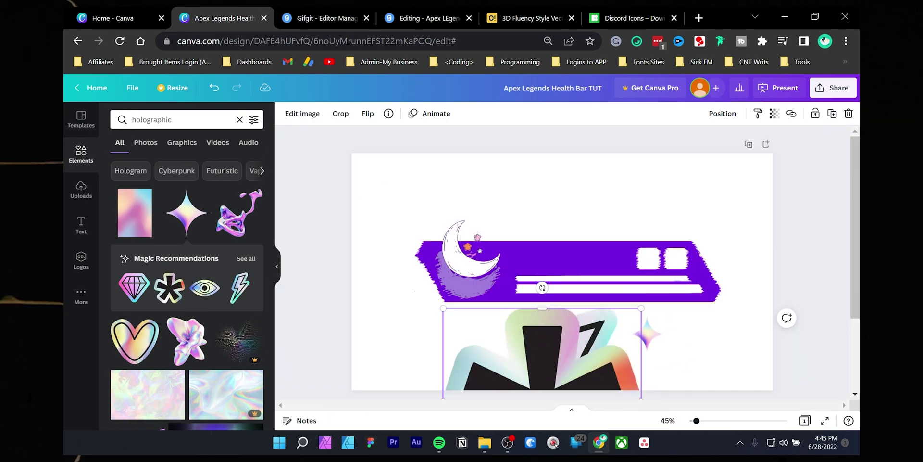
pyautogui.moveTo(542, 375); pyautogui.dragTo(470, 220)
pyautogui.moveTo(569, 152); pyautogui.dragTo(409, 306)
pyautogui.moveTo(575, 347); pyautogui.dragTo(533, 202)
pyautogui.moveTo(585, 163); pyautogui.dragTo(502, 300)
pyautogui.moveTo(485, 327); pyautogui.dragTo(537, 341)
# - Place one holographic star beside the tip of the large moon and a copy at the health bar's lower-right corner
pyautogui.moveTo(648, 334); pyautogui.dragTo(464, 215)
pyautogui.scroll(3, 477, 239)
pyautogui.moveTo(441, 192); pyautogui.dragTo(830, 292)
pyautogui.click(750, 351)
pyautogui.scroll(-3, 751, 337)
pyautogui.hscroll(2, 750, 336)
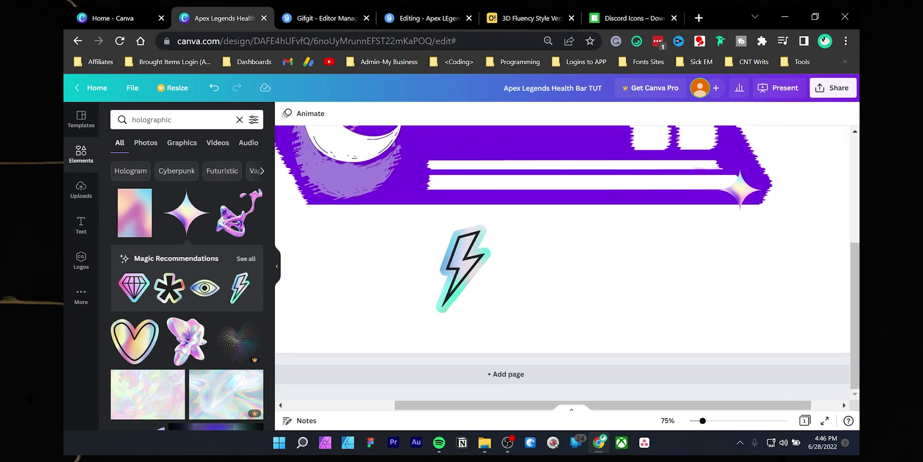
pyautogui.scroll(3, 750, 336)
pyautogui.moveTo(739, 320); pyautogui.dragTo(765, 315)
# - Shrink the lightning bolt further and place it at the health bar's upper-right corner beside the white squares
pyautogui.moveTo(464, 382); pyautogui.dragTo(680, 217)
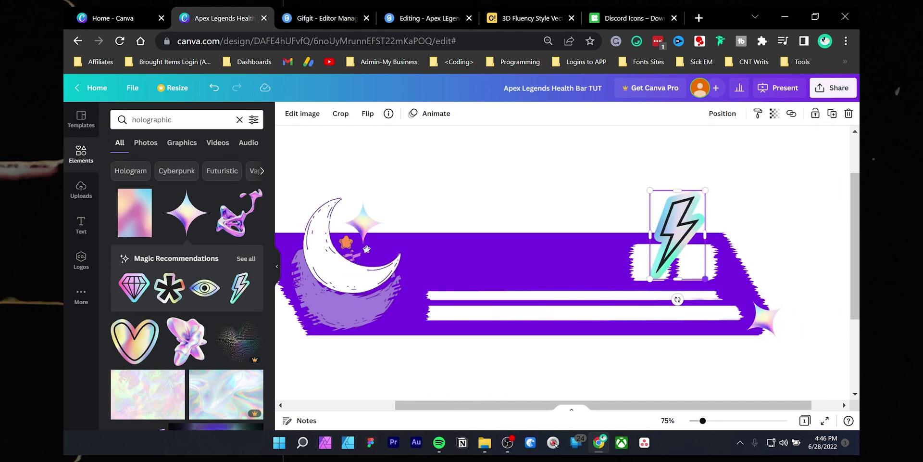
pyautogui.moveTo(706, 283); pyautogui.dragTo(679, 235)
pyautogui.moveTo(665, 212); pyautogui.dragTo(720, 240)
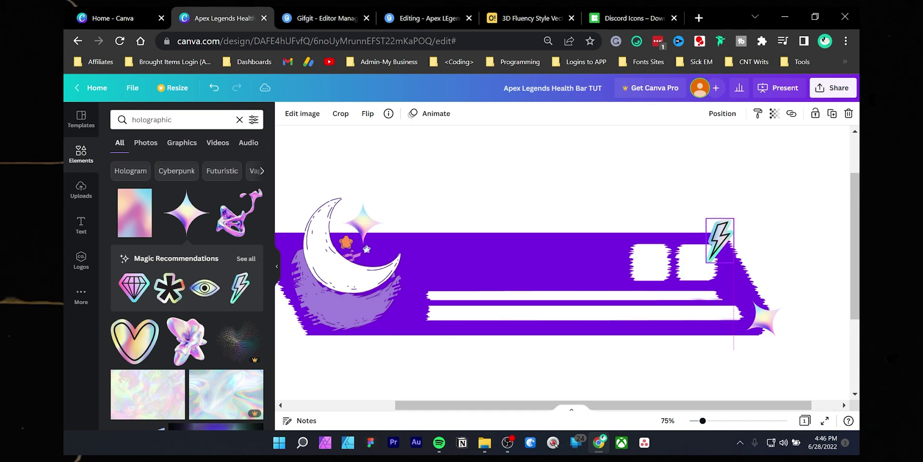
# - Add another holographic asterisk, shrunk to a small icon, at the left end of the lower white bar
pyautogui.moveTo(169, 288); pyautogui.dragTo(549, 302)
pyautogui.scroll(6, 510, 296)
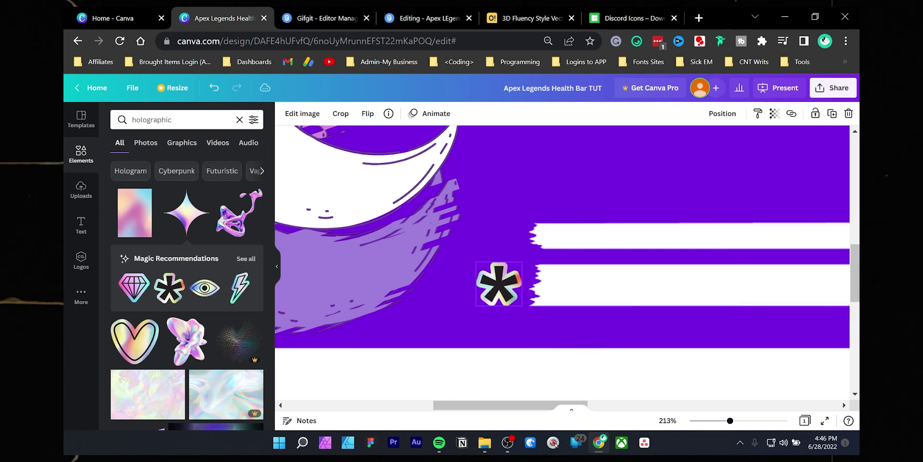
pyautogui.scroll(-3, 500, 284)
pyautogui.scroll(-1, 500, 284)
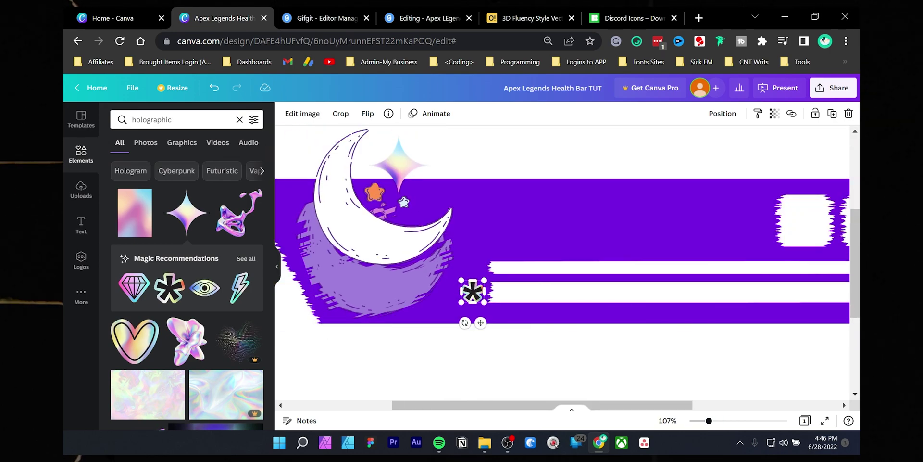
# - Search the elements library for "holographic sticker" and browse the matching graphics
pyautogui.scroll(-4, 187, 298)
pyautogui.click(187, 120)
pyautogui.write('sticker')
pyautogui.press('Return')
pyautogui.press('Escape')
pyautogui.scroll(-14, 186, 298)
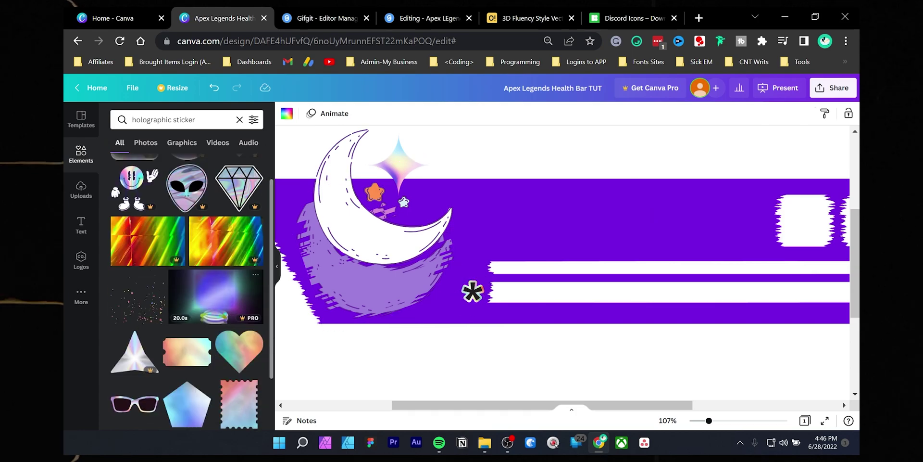
# - Search the elements library for "holographic tape" and place the taped paper strip over the health bar
pyautogui.scroll(10, 186, 298)
pyautogui.moveTo(196, 120); pyautogui.dragTo(173, 119)
pyautogui.write('tape')
pyautogui.press('Return')
pyautogui.moveTo(691, 193); pyautogui.dragTo(644, 188)
pyautogui.scroll(-9, 187, 298)
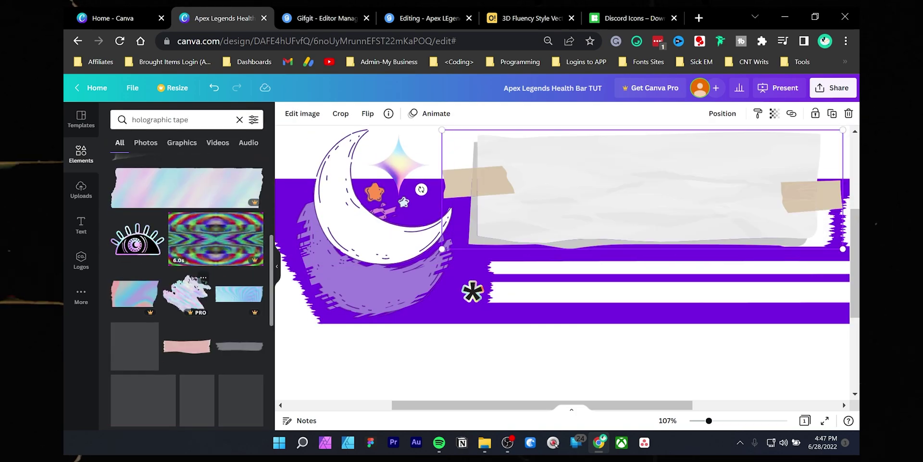
pyautogui.scroll(-2, 491, 323)
# - Shrink the taped paper strip, tilt it slightly, and place it across the lower gap between the two white squares
pyautogui.moveTo(740, 270); pyautogui.dragTo(551, 214)
pyautogui.moveTo(511, 234); pyautogui.dragTo(368, 345)
pyautogui.moveTo(412, 340); pyautogui.dragTo(719, 284)
pyautogui.scroll(3, 748, 273)
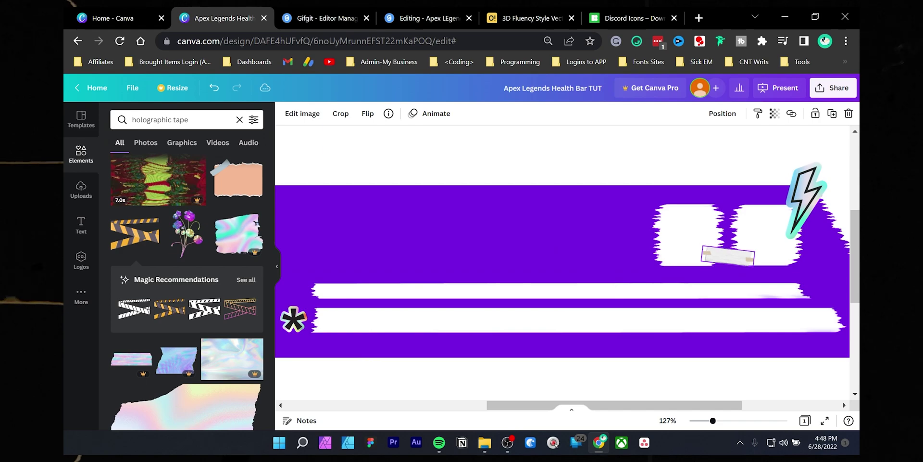
pyautogui.moveTo(731, 252); pyautogui.dragTo(734, 256)
pyautogui.click(649, 155)
pyautogui.scroll(-3, 573, 258)
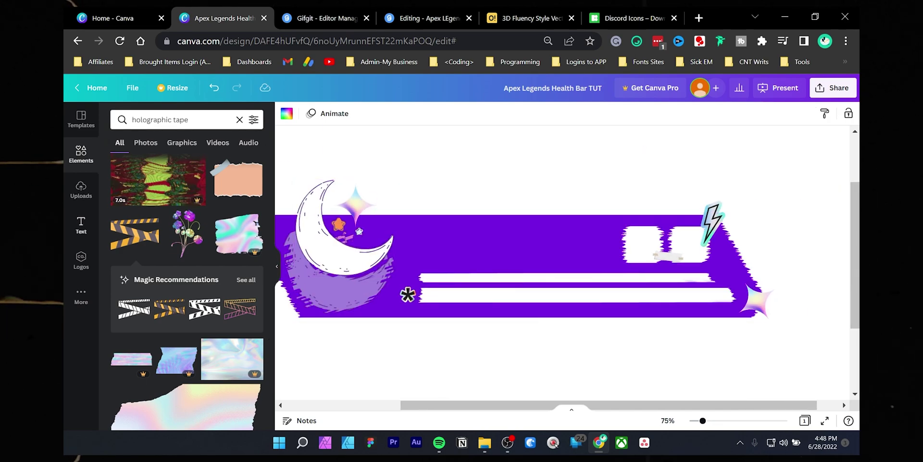
# - Add a heading reading "Enstant Man", scale it down to size 53.8, and place it above the white bars
pyautogui.click(81, 225)
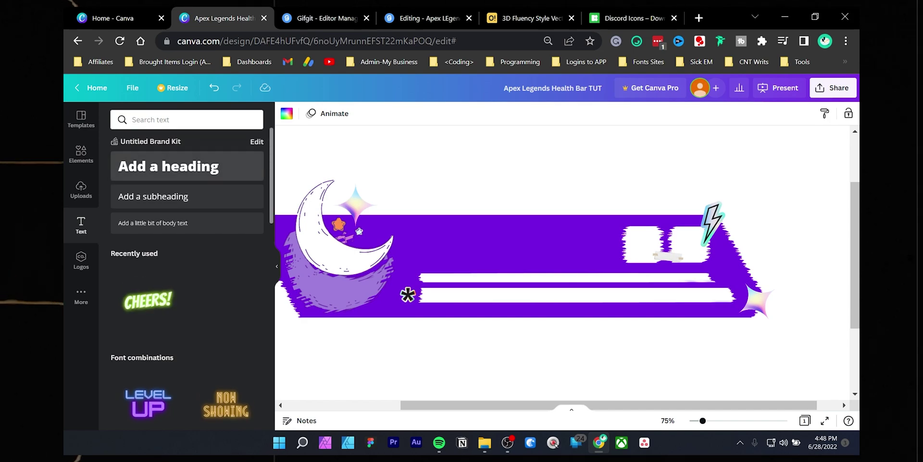
pyautogui.click(187, 166)
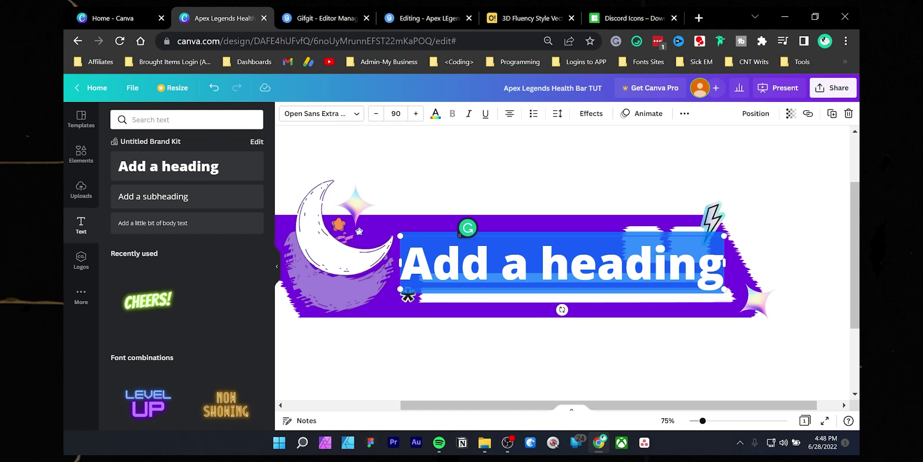
pyautogui.write('Enstant Man')
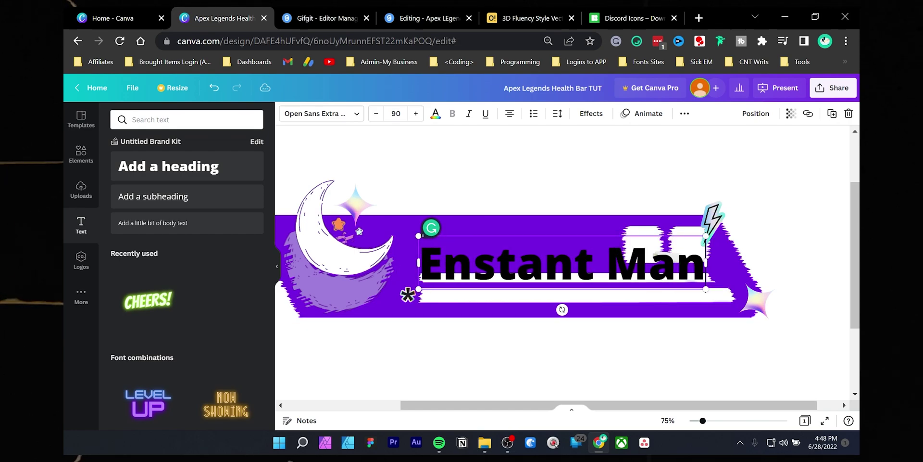
pyautogui.moveTo(706, 289); pyautogui.dragTo(590, 268)
pyautogui.press('Escape')
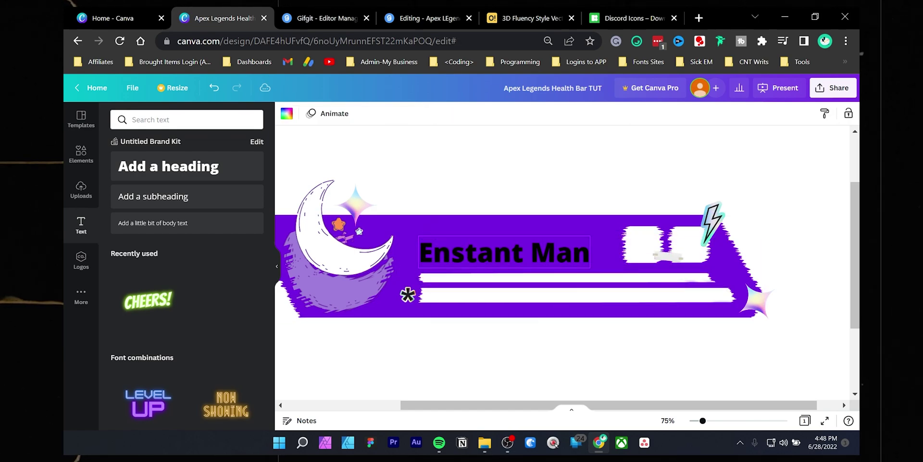
pyautogui.moveTo(504, 252)
pyautogui.mouseDown()
pyautogui.moveTo(511, 235)
pyautogui.moveTo(507, 243)
pyautogui.mouseUp()
# - Try several fonts on the heading, including Open Sauce SemiBold, Batangas, Black Mango SemiBold and an Agrandir Tight style
pyautogui.click(322, 114)
pyautogui.click(154, 264)
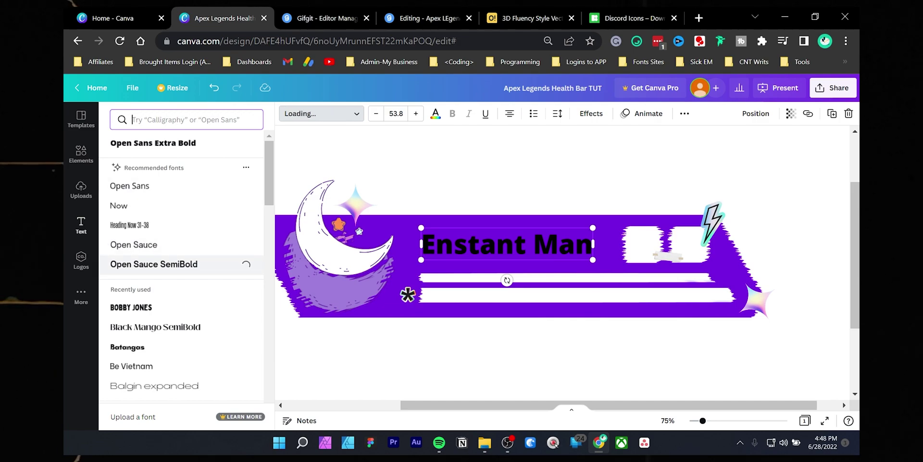
pyautogui.scroll(-3, 182, 265)
pyautogui.click(144, 216)
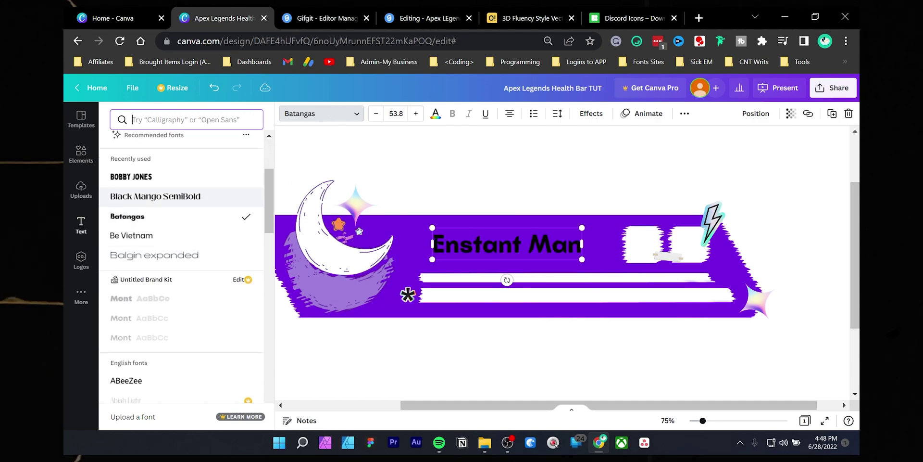
pyautogui.click(155, 196)
pyautogui.scroll(-8, 183, 264)
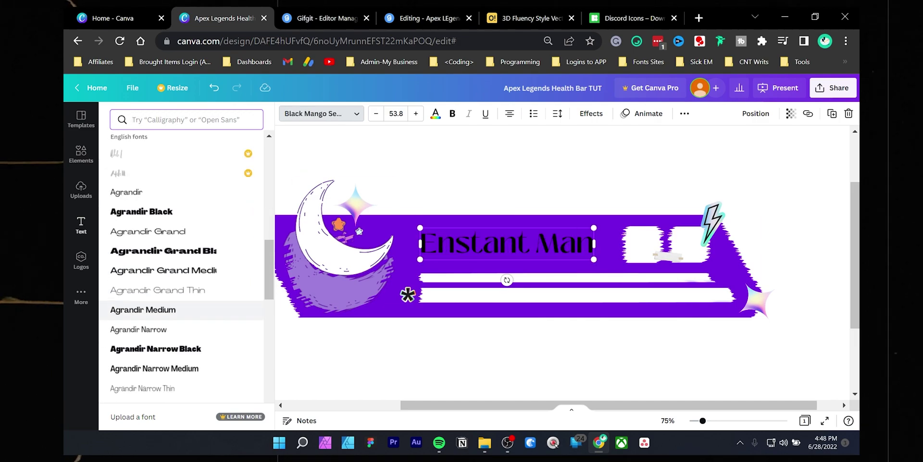
pyautogui.scroll(-4, 183, 298)
pyautogui.click(147, 224)
pyautogui.scroll(-14, 182, 269)
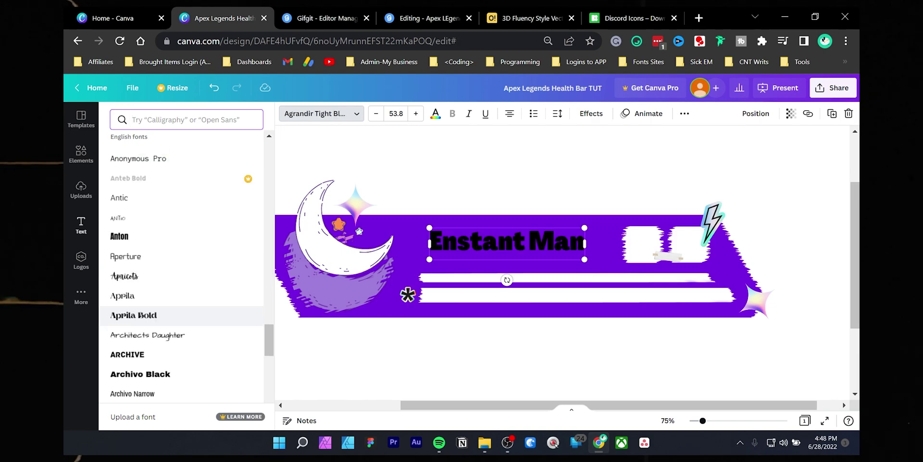
pyautogui.scroll(-10, 183, 315)
pyautogui.click(144, 304)
pyautogui.scroll(-6, 144, 305)
# - Set the heading's font to Barbra SemiCondensed
pyautogui.click(151, 297)
pyautogui.scroll(-3, 151, 297)
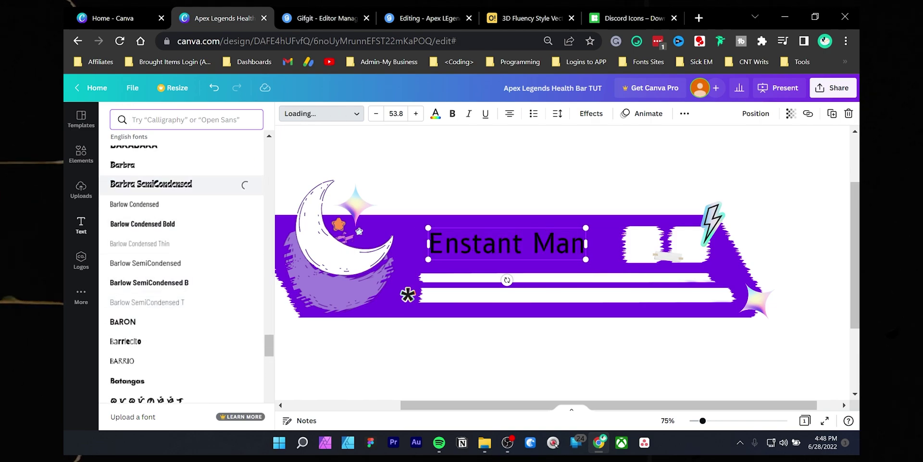
pyautogui.click(481, 168)
pyautogui.click(501, 244)
# - Color the heading white and apply the Shadow text effect to it
pyautogui.click(436, 114)
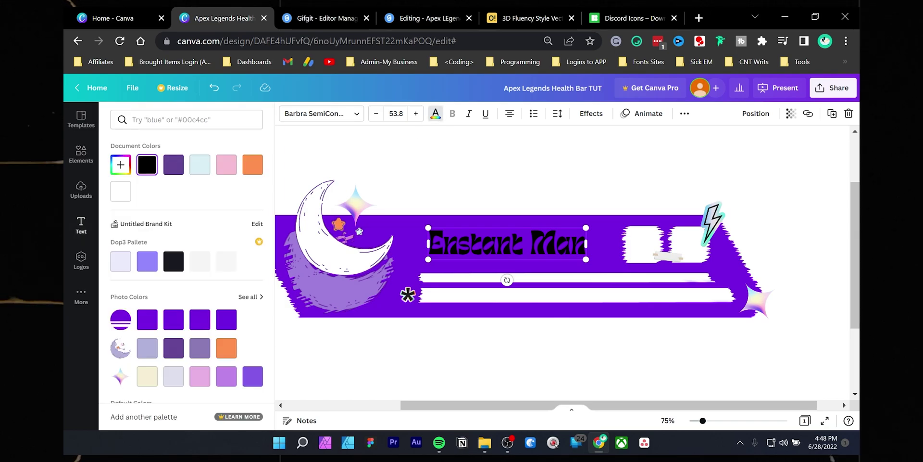
pyautogui.click(120, 191)
pyautogui.click(591, 113)
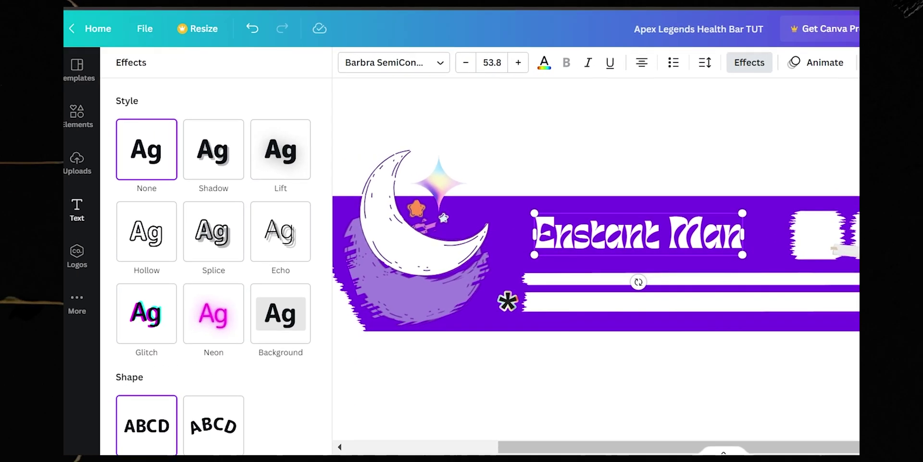
pyautogui.click(213, 149)
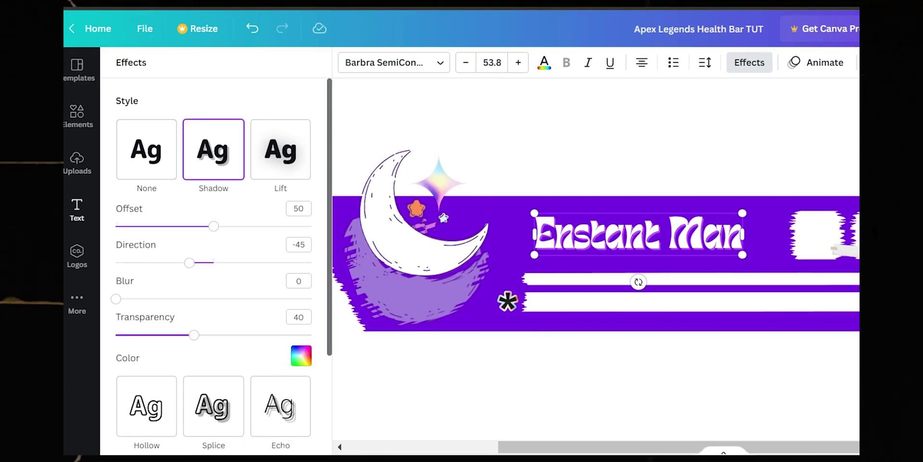
# - Color the heading's shadow orange, and set its offset to 80 and direction to 50
pyautogui.scroll(-2, 212, 241)
pyautogui.click(301, 267)
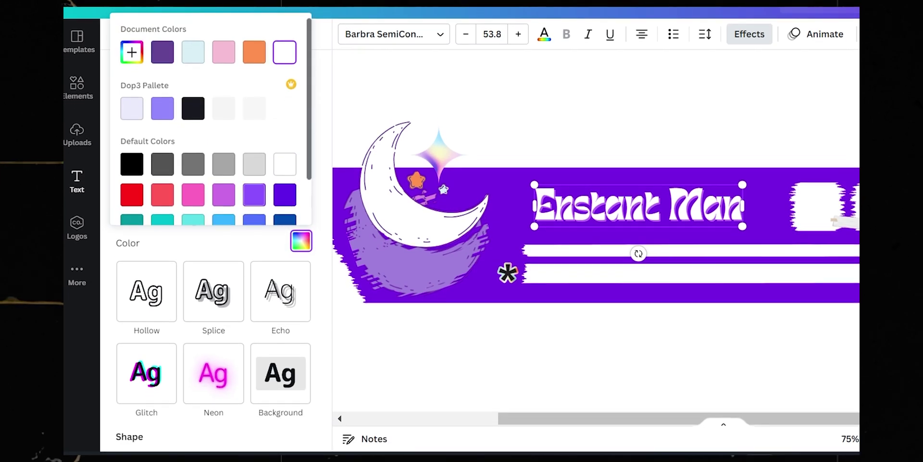
pyautogui.click(254, 51)
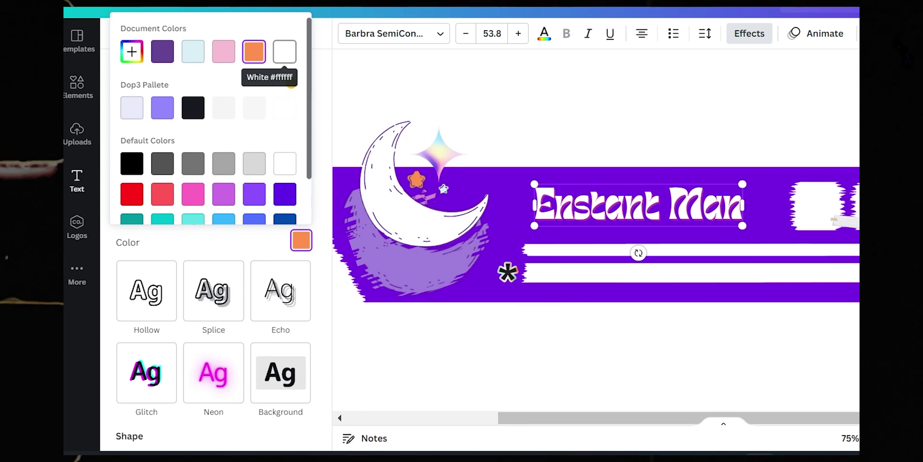
pyautogui.click(301, 240)
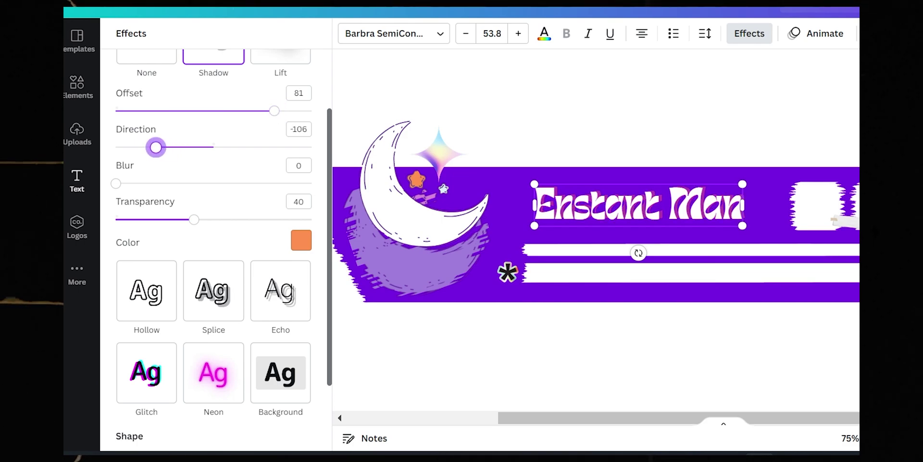
pyautogui.moveTo(156, 147); pyautogui.dragTo(244, 147)
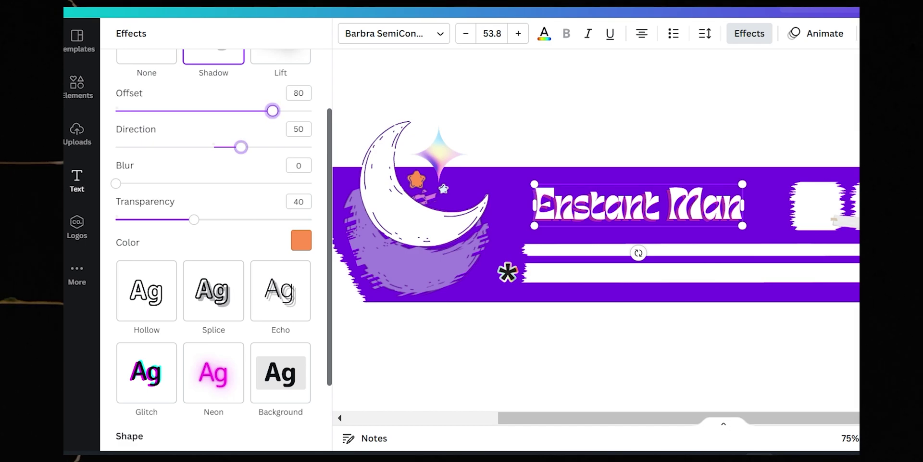
# - Try white as the color of the heading's shadow
pyautogui.click(302, 239)
pyautogui.click(285, 52)
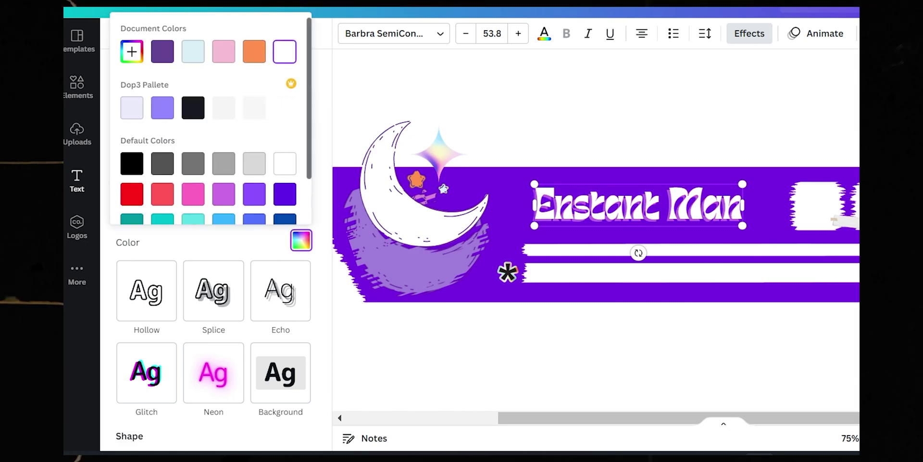
pyautogui.click(355, 214)
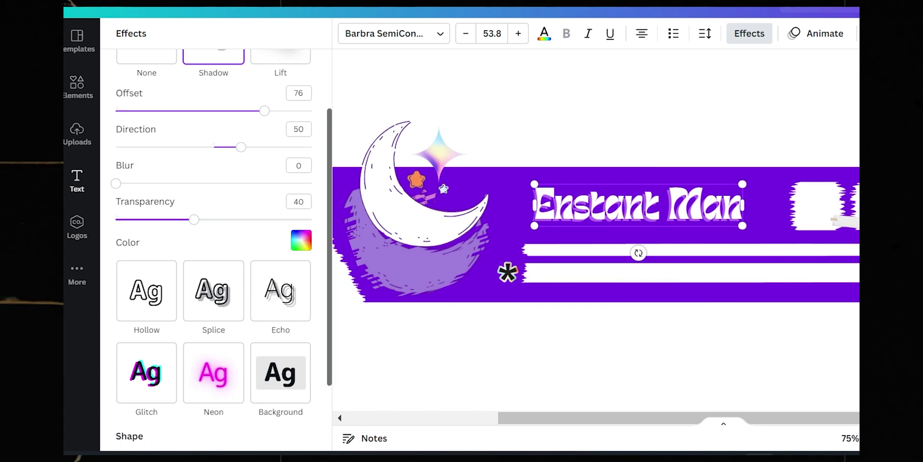
# - Set the heading's shadow to orange with transparency 100 and offset 49, and fine-tune its direction
pyautogui.moveTo(193, 219); pyautogui.dragTo(311, 219)
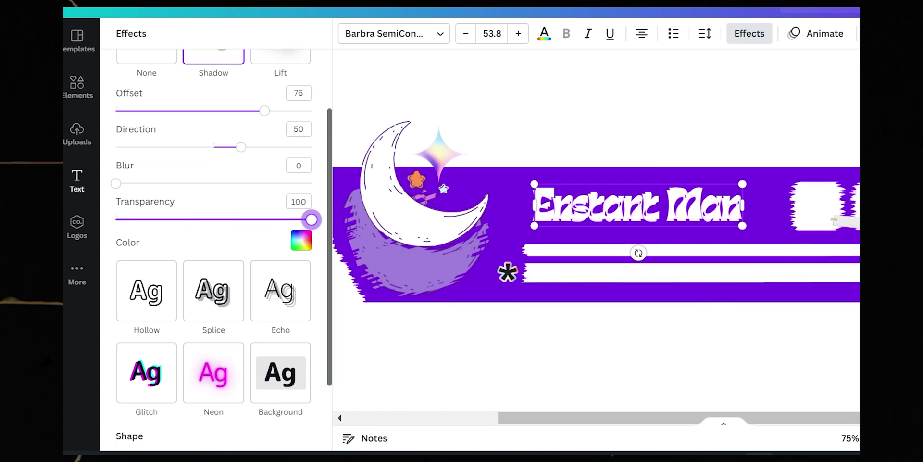
pyautogui.click(301, 240)
pyautogui.click(254, 51)
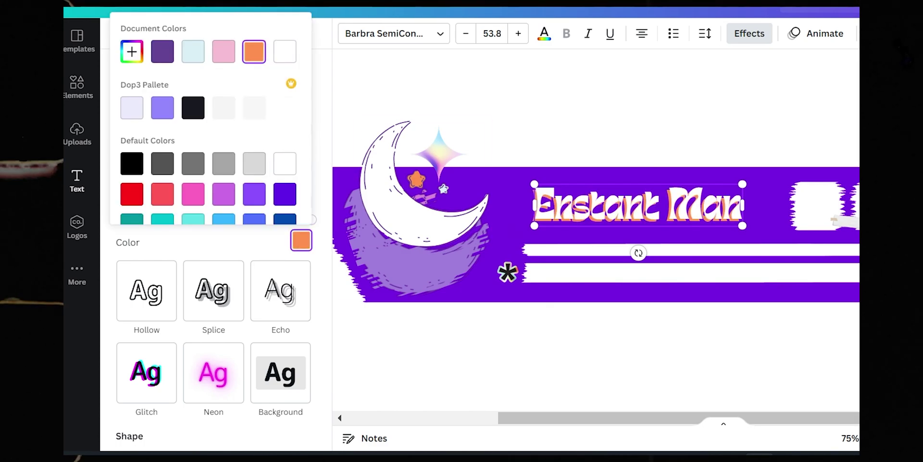
pyautogui.click(321, 129)
pyautogui.moveTo(241, 146)
pyautogui.mouseDown()
pyautogui.moveTo(229, 146)
pyautogui.moveTo(250, 146)
pyautogui.mouseUp()
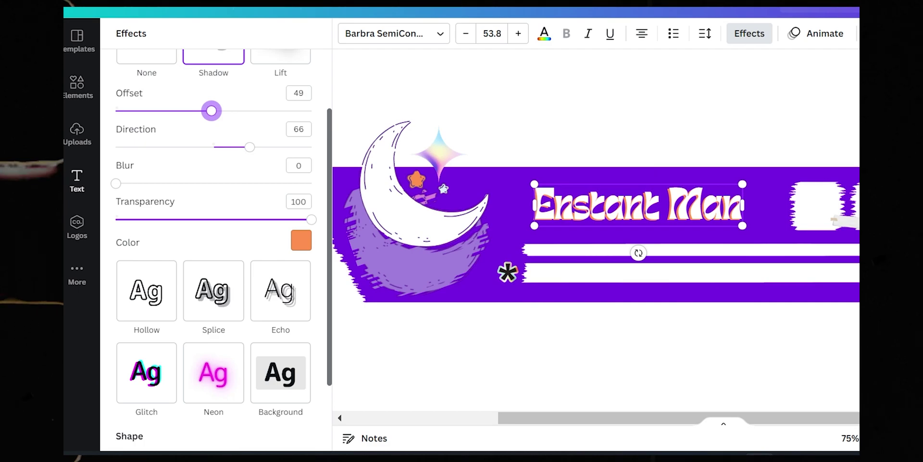
pyautogui.moveTo(265, 147); pyautogui.dragTo(229, 146)
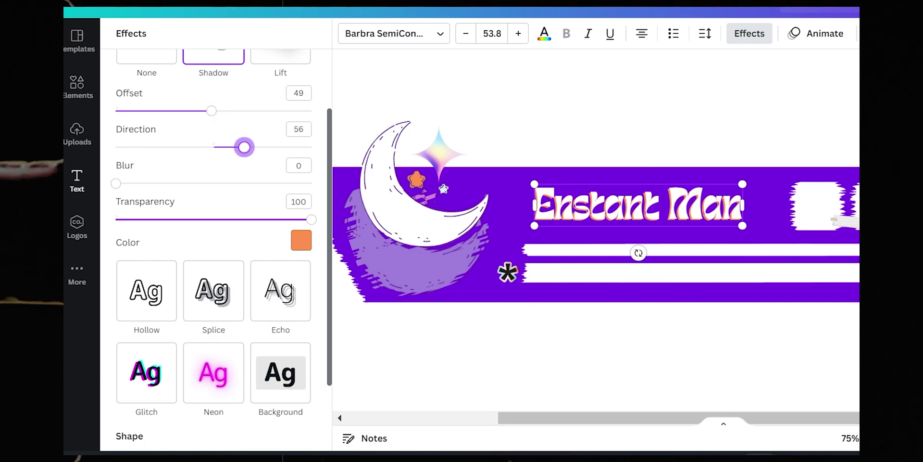
# - Move the heading slightly to the left within the purple bar and deselect it
pyautogui.scroll(-2, 217, 250)
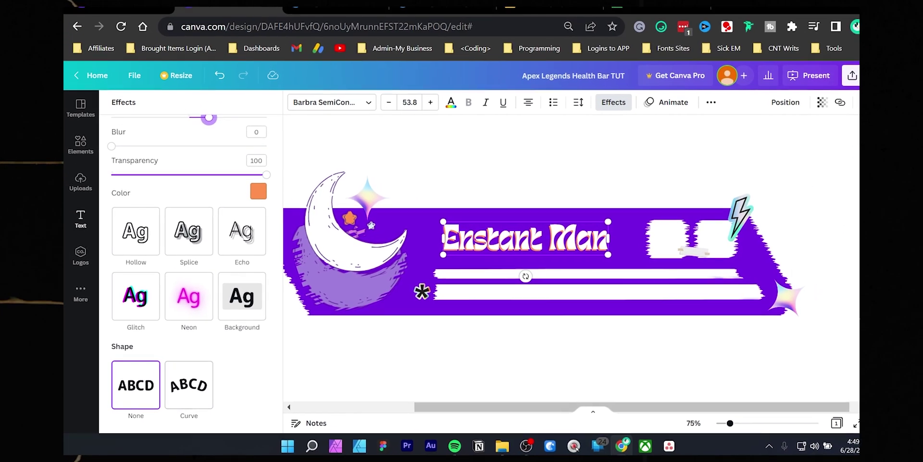
pyautogui.click(529, 353)
pyautogui.moveTo(526, 239); pyautogui.dragTo(517, 239)
pyautogui.click(433, 175)
pyautogui.scroll(-1, 447, 299)
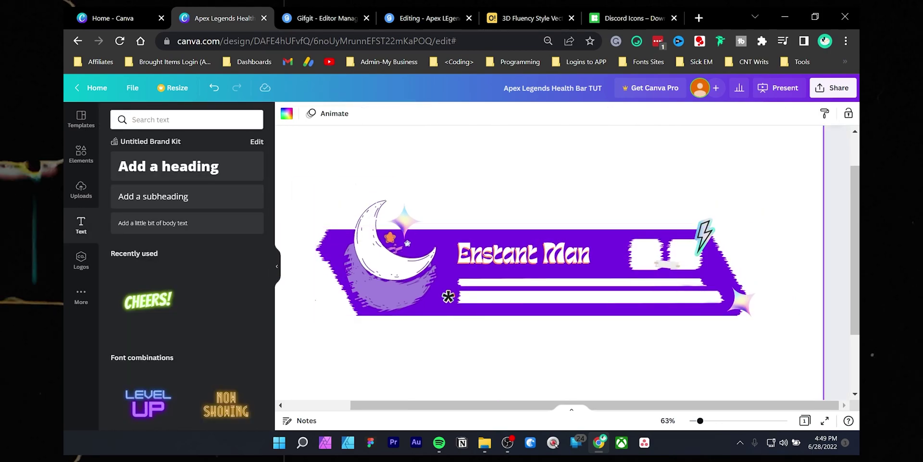
pyautogui.moveTo(307, 336); pyautogui.dragTo(384, 296)
pyautogui.click(433, 175)
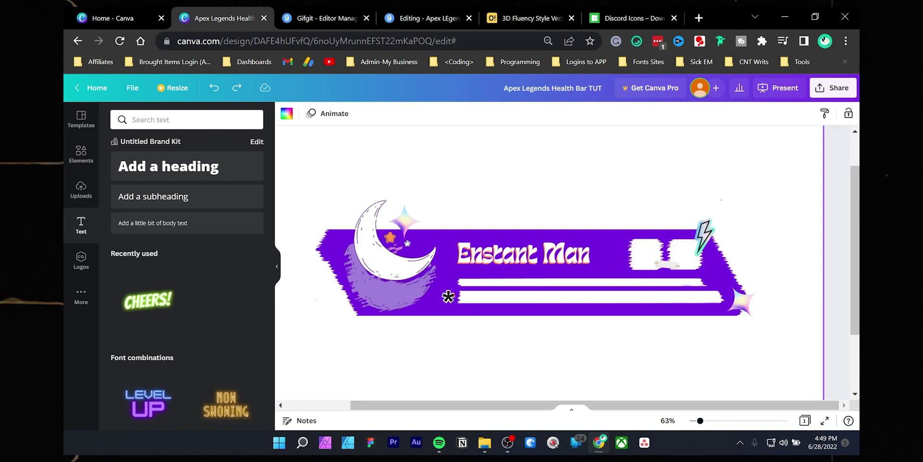
pyautogui.hotkey('ctrl', 'z')
# - Download the design as a PNG, trying the transparent background option first, and put the opened image preview away
pyautogui.scroll(-2, 532, 272)
pyautogui.click(833, 88)
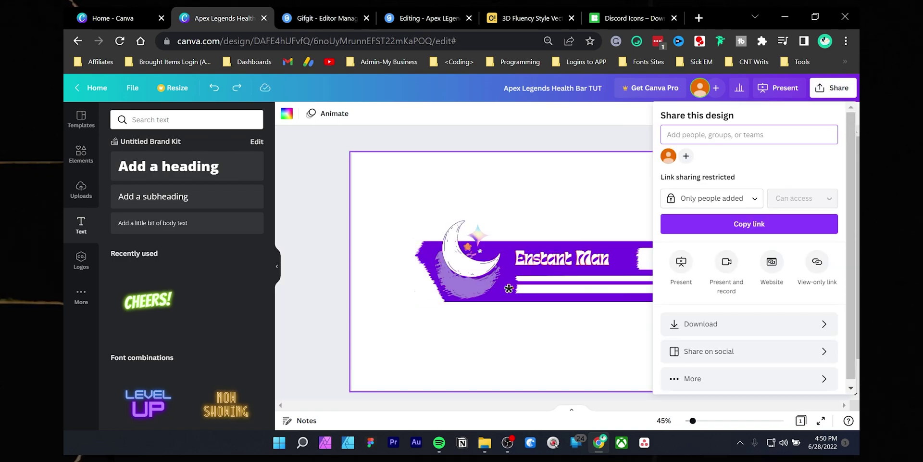
pyautogui.scroll(-1, 727, 308)
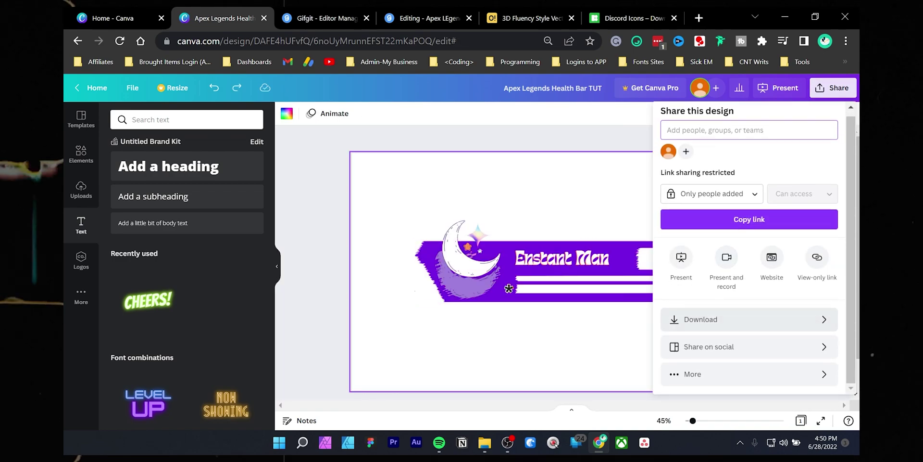
pyautogui.click(749, 319)
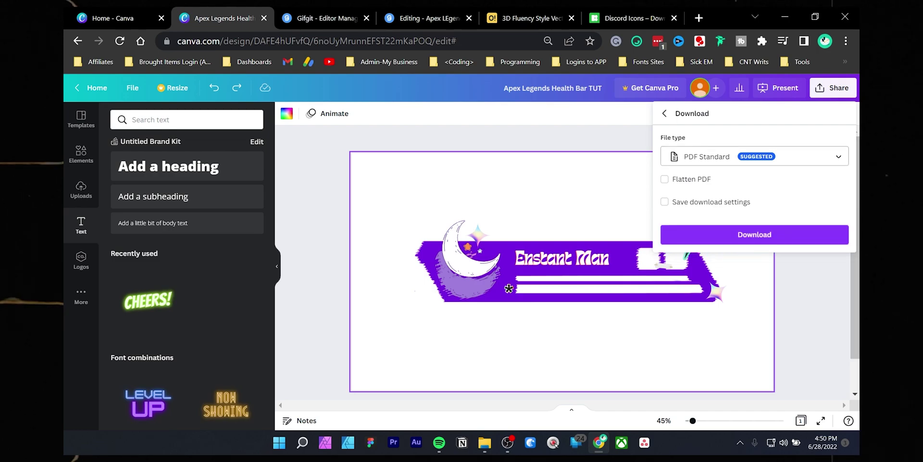
pyautogui.click(755, 156)
pyautogui.click(726, 127)
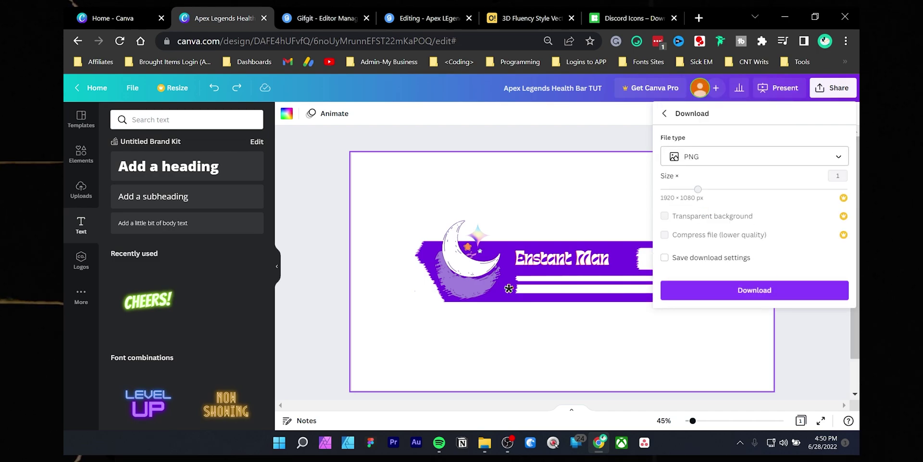
pyautogui.click(664, 216)
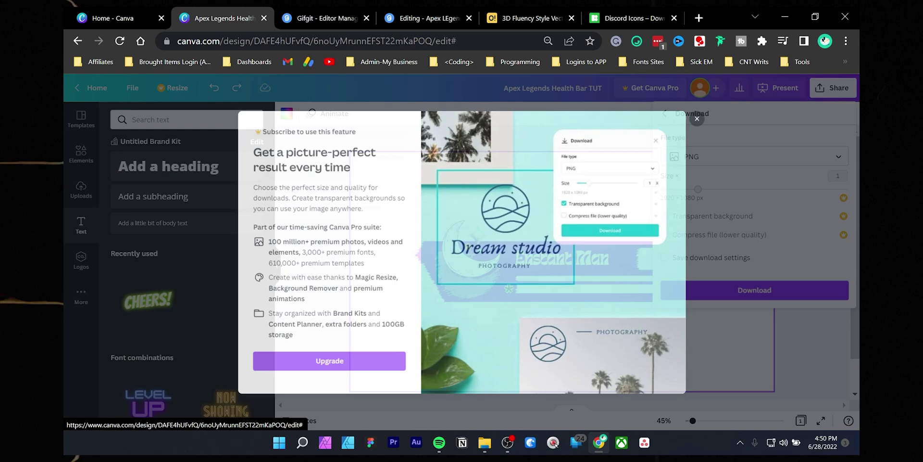
pyautogui.press('Escape')
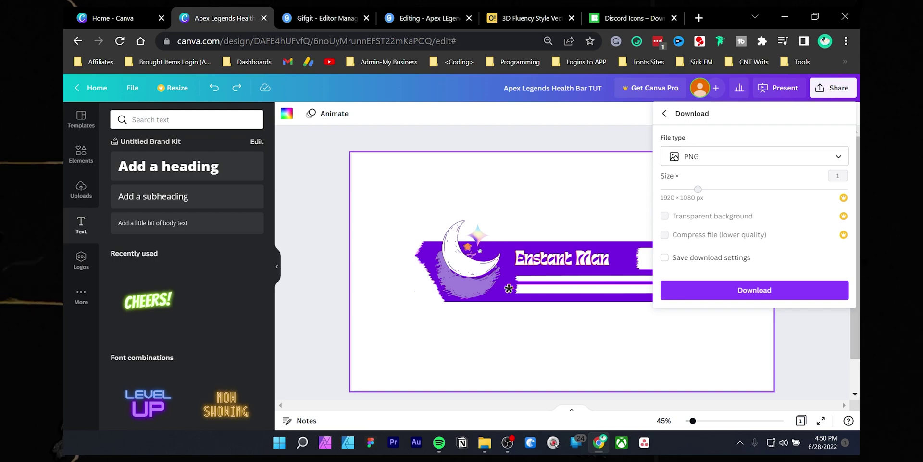
pyautogui.click(754, 290)
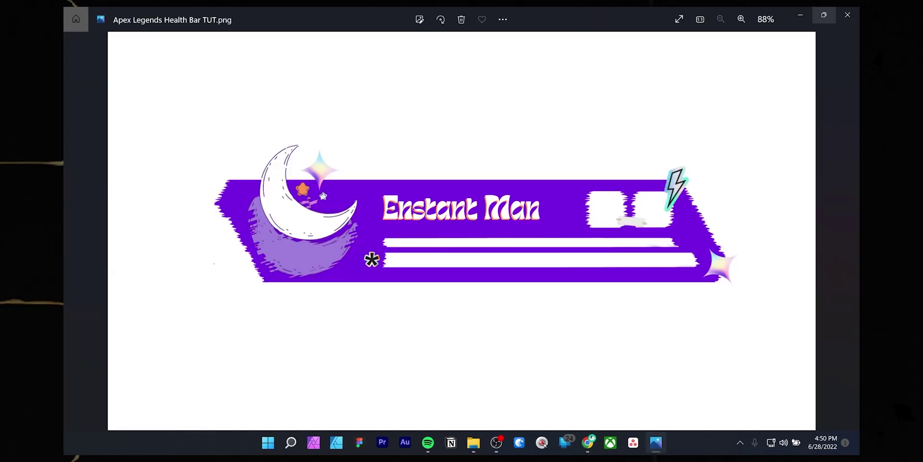
pyautogui.click(801, 15)
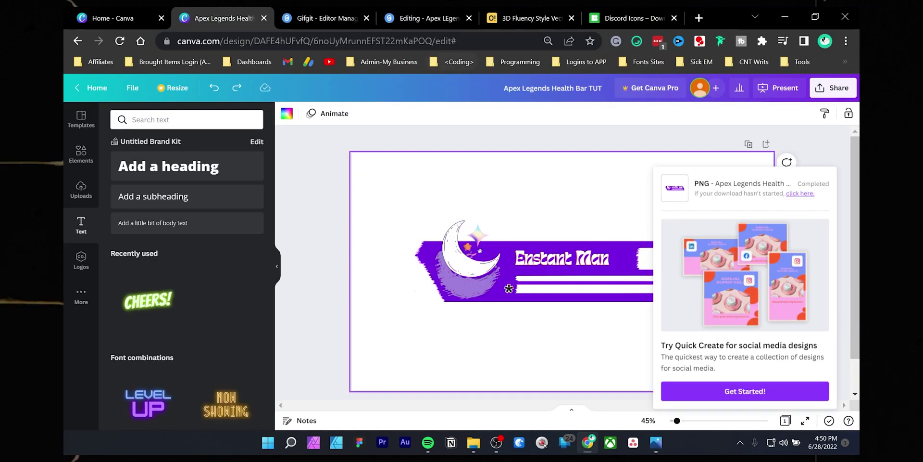
# - Switch to Erase.bg, upload Apex Legends Health Bar TUT.png for background removal, and compare the result with the original
pyautogui.scroll(-10, 460, 260)
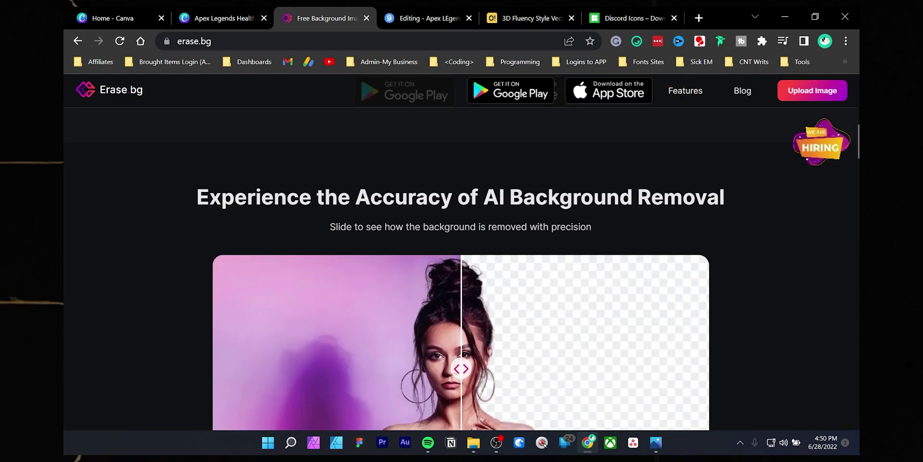
pyautogui.scroll(-6, 461, 250)
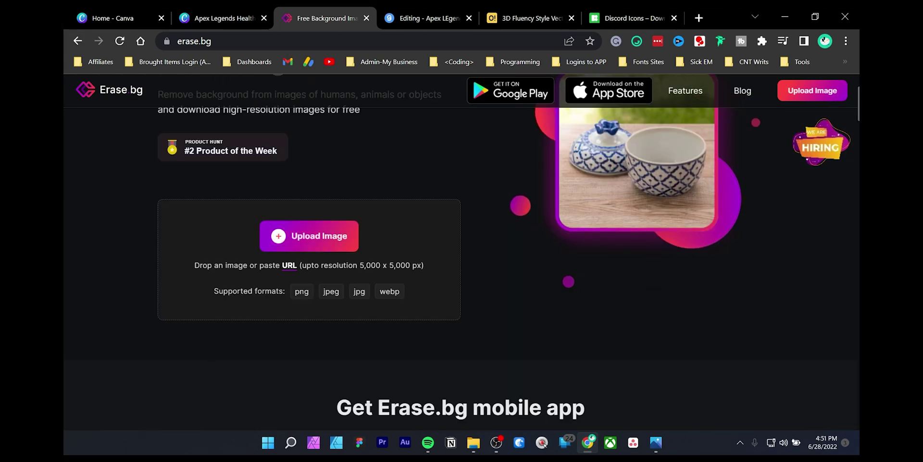
pyautogui.click(309, 235)
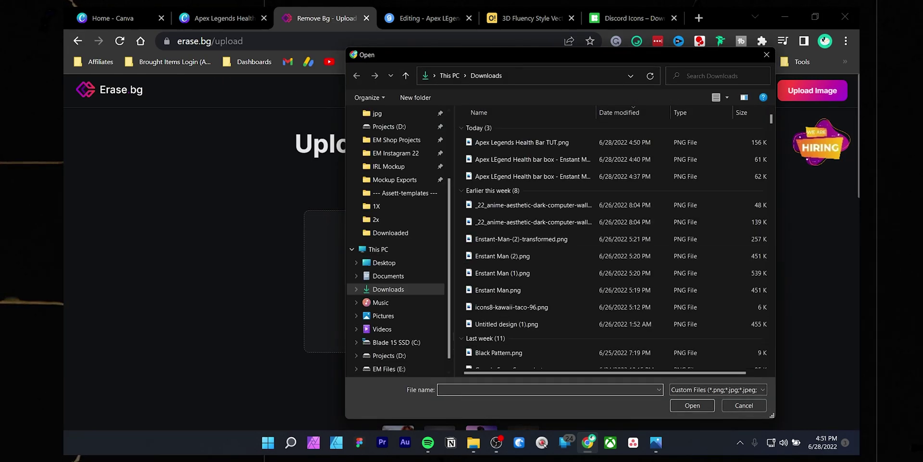
pyautogui.click(522, 143)
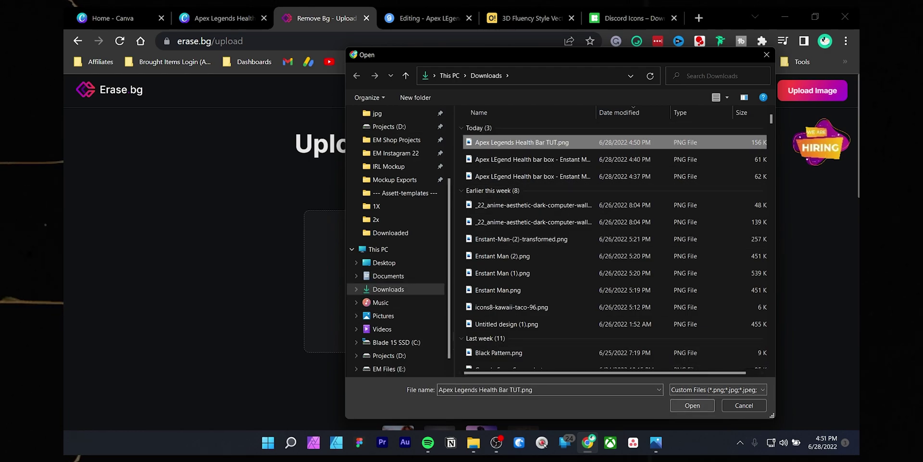
pyautogui.click(693, 406)
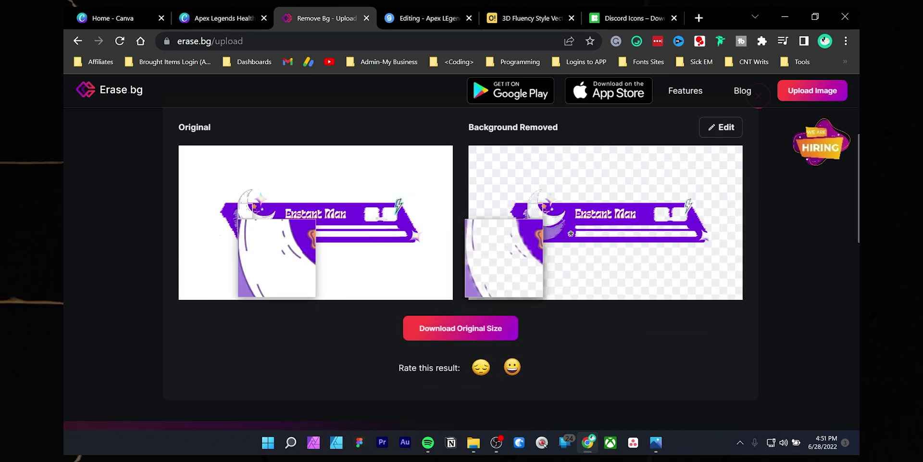
pyautogui.scroll(-3, 460, 240)
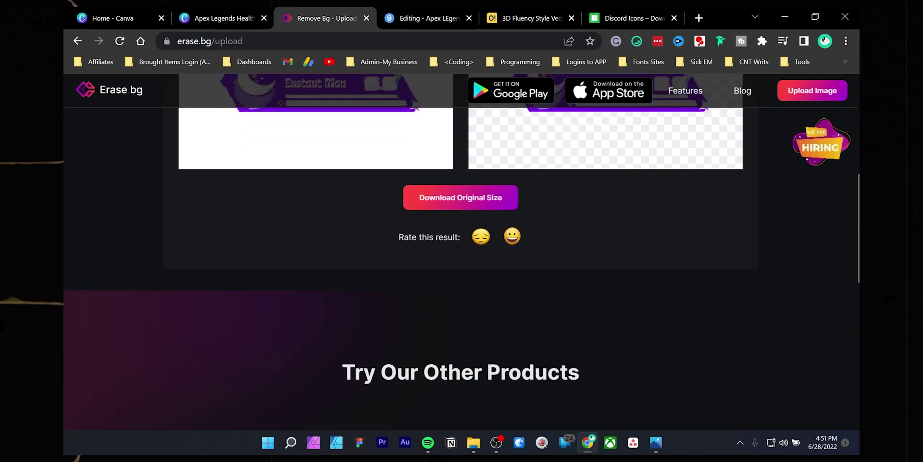
pyautogui.scroll(5, 461, 240)
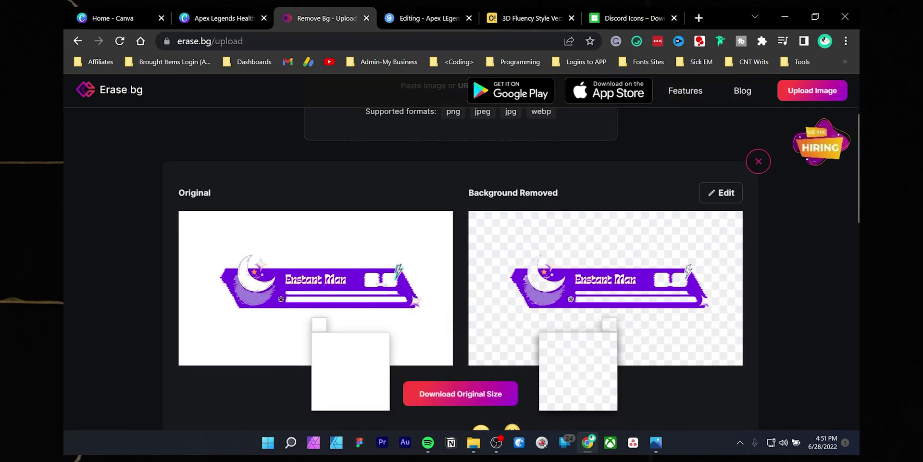
# - Switch back to Canva and change the page background to bright green #00FF6E
pyautogui.click(224, 18)
pyautogui.click(287, 113)
pyautogui.scroll(-3, 186, 288)
pyautogui.click(121, 373)
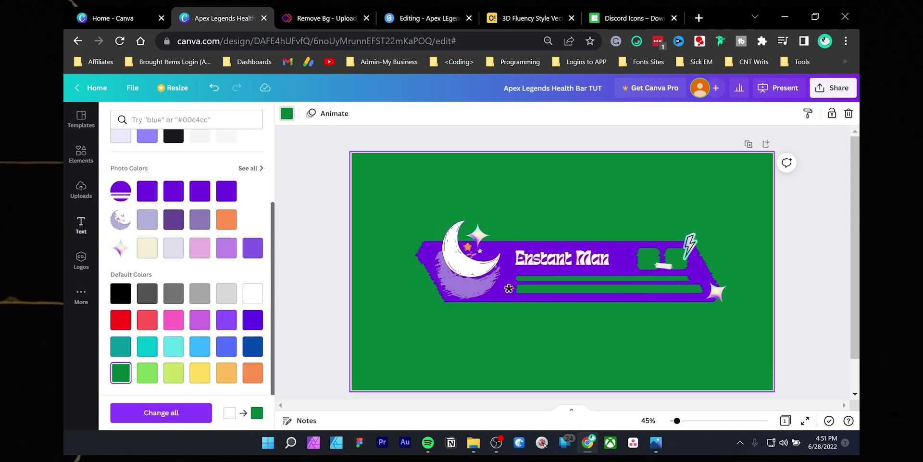
pyautogui.scroll(3, 226, 320)
pyautogui.click(121, 165)
pyautogui.click(248, 188)
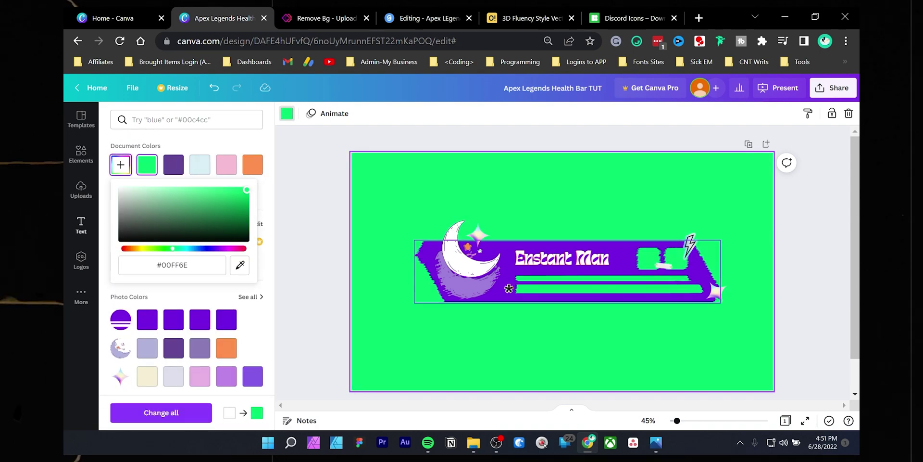
# - Download the green-background version of the design as a PNG
pyautogui.click(833, 88)
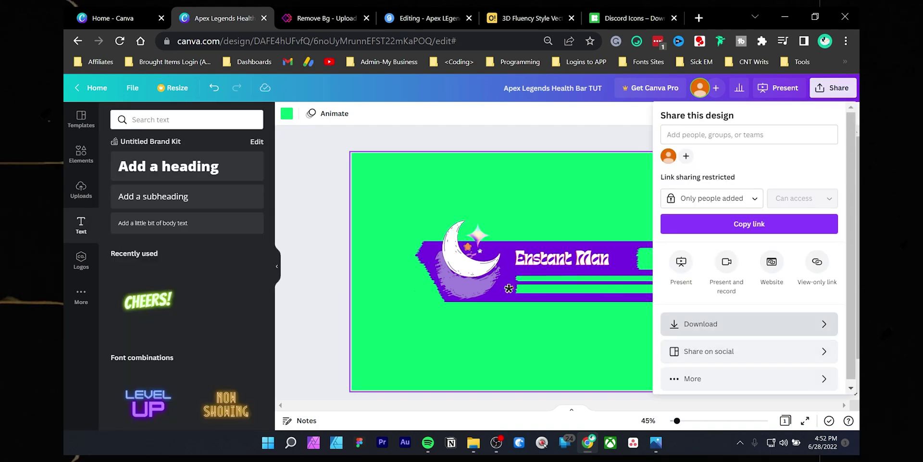
pyautogui.click(744, 323)
pyautogui.click(754, 291)
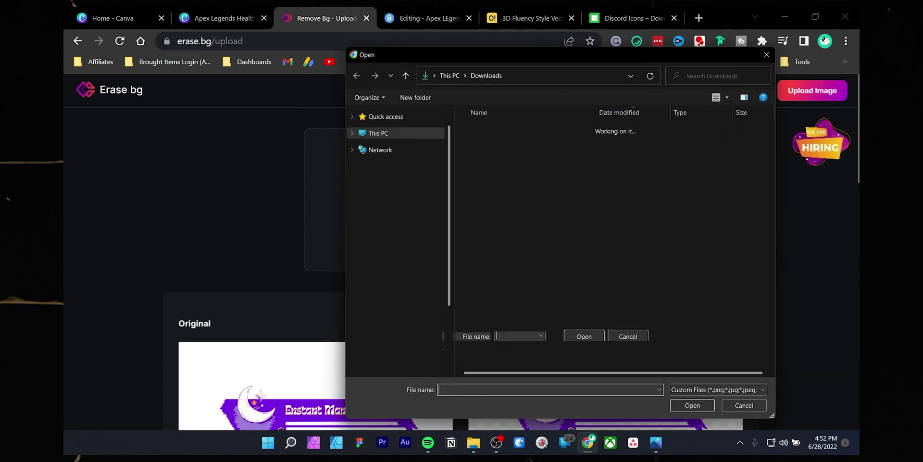
# - Upload the green-background image to Erase.bg, download the background-removed result at original size, and view it
pyautogui.press('Return')
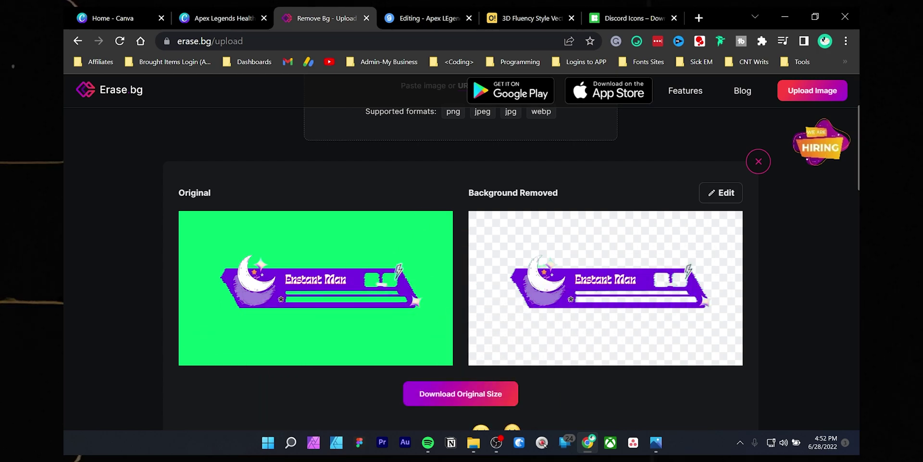
pyautogui.click(460, 394)
pyautogui.click(656, 441)
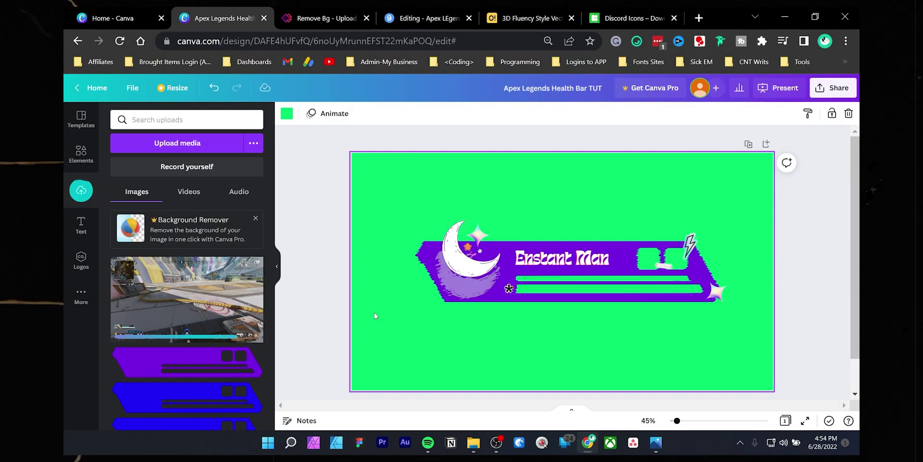
# - Set the uploaded gameplay screenshot as the page background in Canva and scale down the grouped overlay
pyautogui.moveTo(188, 298); pyautogui.dragTo(612, 220)
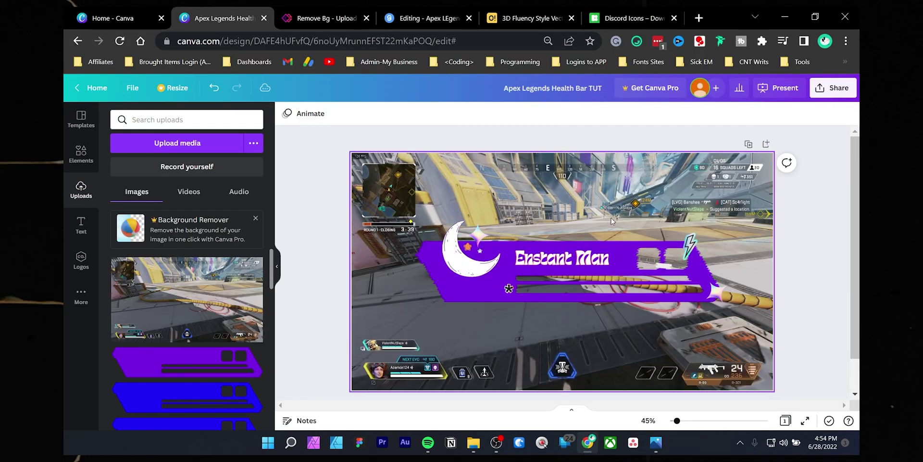
pyautogui.click(571, 284)
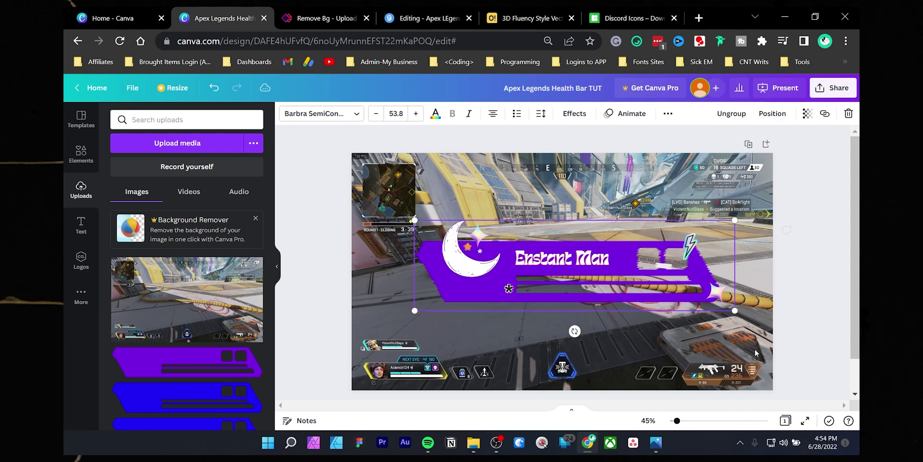
pyautogui.moveTo(735, 220); pyautogui.dragTo(537, 276)
# - Position and resize the grouped overlay so it fits over the player's health bar in the gameplay screenshot
pyautogui.scroll(5, 423, 366)
pyautogui.hscroll(-1, 513, 340)
pyautogui.moveTo(509, 151)
pyautogui.mouseDown()
pyautogui.moveTo(466, 251)
pyautogui.moveTo(388, 330)
pyautogui.mouseUp()
pyautogui.moveTo(603, 349); pyautogui.dragTo(518, 325)
pyautogui.moveTo(351, 294); pyautogui.dragTo(355, 308)
pyautogui.moveTo(519, 337); pyautogui.dragTo(528, 343)
pyautogui.moveTo(479, 318); pyautogui.dragTo(476, 317)
pyautogui.click(584, 250)
pyautogui.scroll(-5, 617, 239)
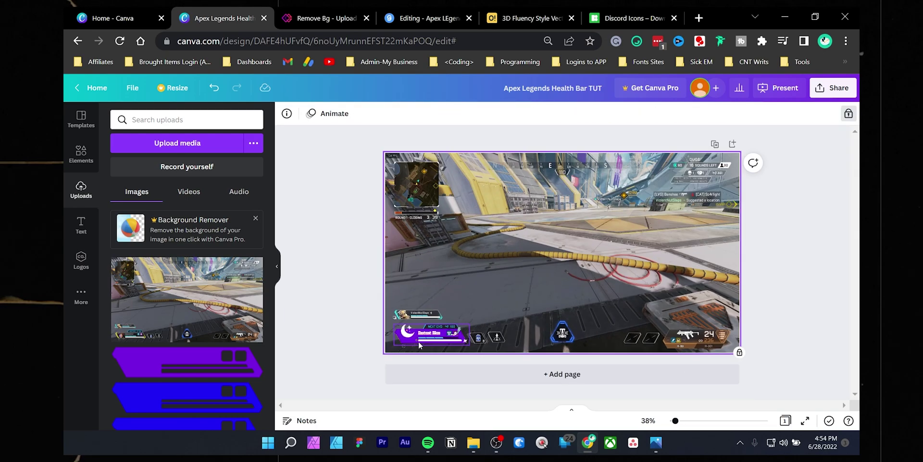
# - Try the HK Grotesk Bold font on the overlay's name heading and check how it looks in the screenshot
pyautogui.scroll(10, 428, 339)
pyautogui.rightClick(383, 324)
pyautogui.click(338, 326)
pyautogui.click(318, 114)
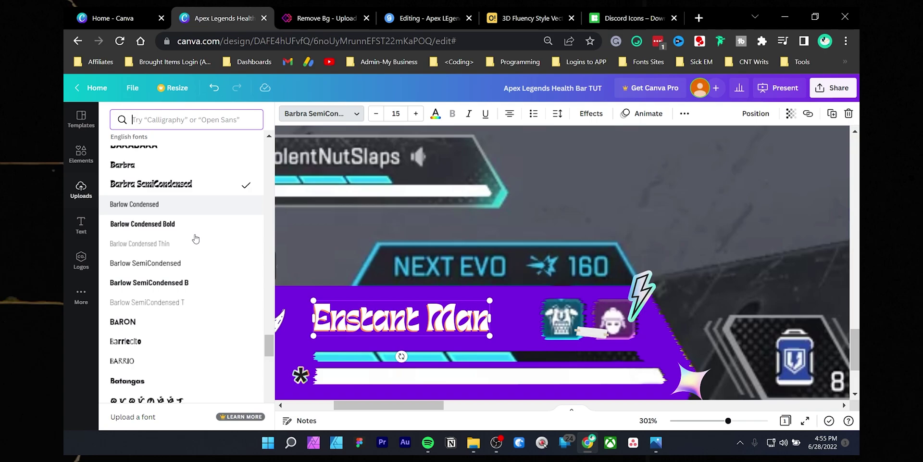
pyautogui.click(195, 119)
pyautogui.write('hk')
pyautogui.scroll(-2, 173, 274)
pyautogui.click(167, 278)
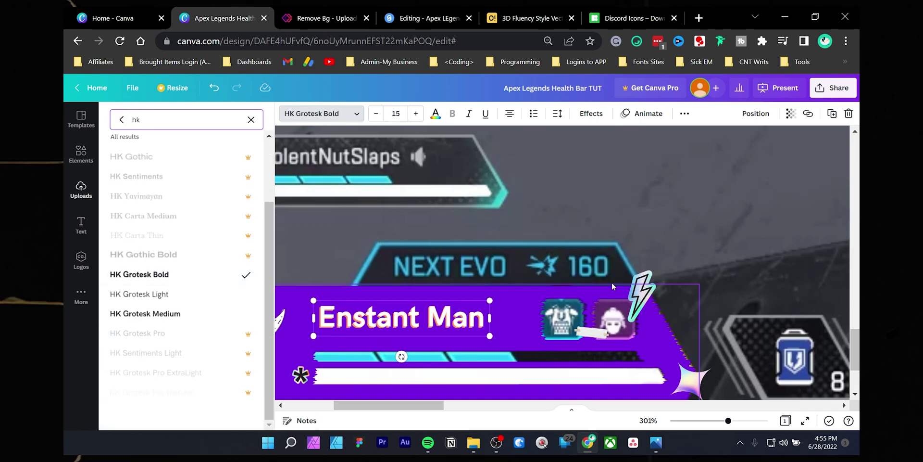
pyautogui.click(685, 215)
pyautogui.scroll(-7, 685, 214)
pyautogui.scroll(3, 344, 345)
pyautogui.scroll(3, 344, 346)
# - Set the name heading's font to Poppins ExtraBold and adjust its text effect
pyautogui.click(385, 352)
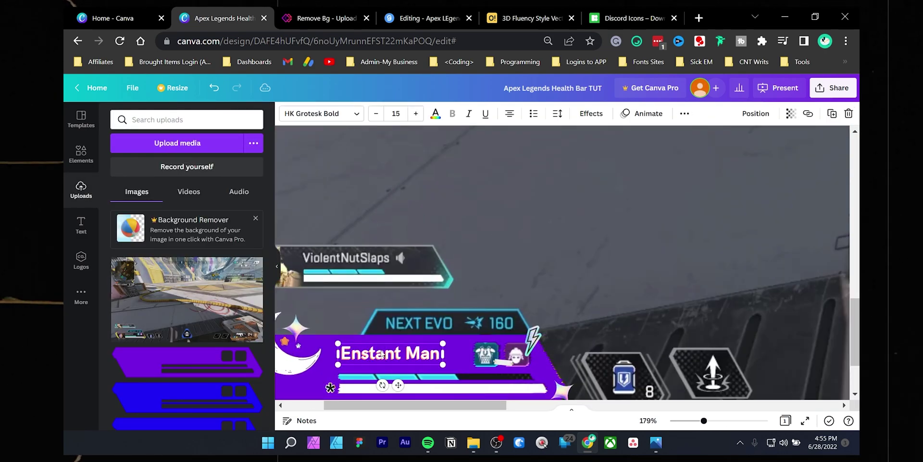
pyautogui.click(317, 113)
pyautogui.write('popp')
pyautogui.click(171, 183)
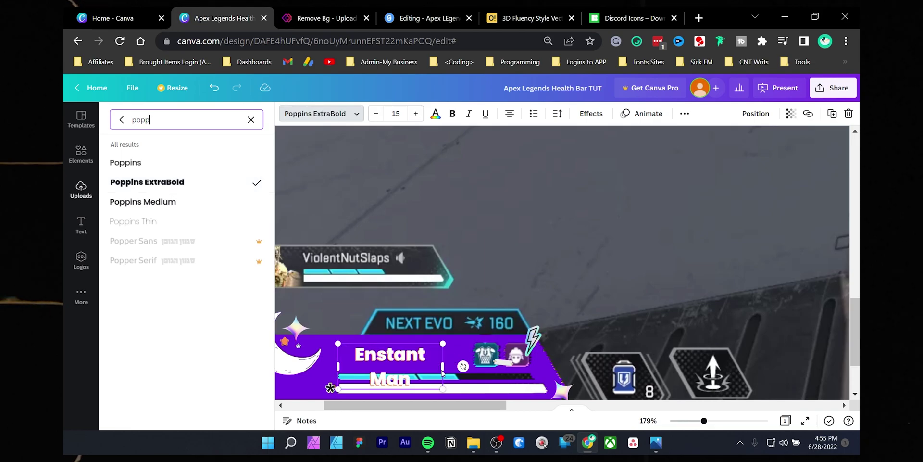
pyautogui.click(591, 113)
pyautogui.click(251, 336)
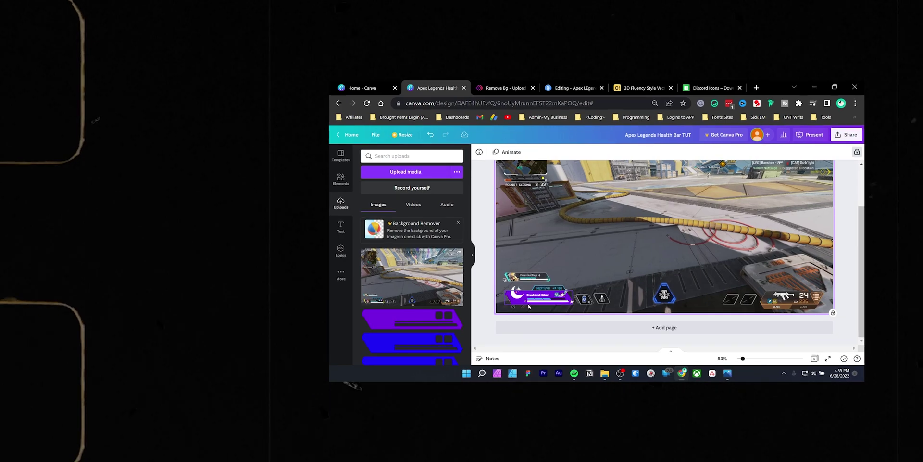
# - Make a slight final adjustment to the overlay over the player's health bar and inspect it up close
pyautogui.scroll(5, 518, 297)
pyautogui.moveTo(573, 294); pyautogui.dragTo(575, 294)
pyautogui.click(663, 243)
pyautogui.scroll(-3, 664, 243)
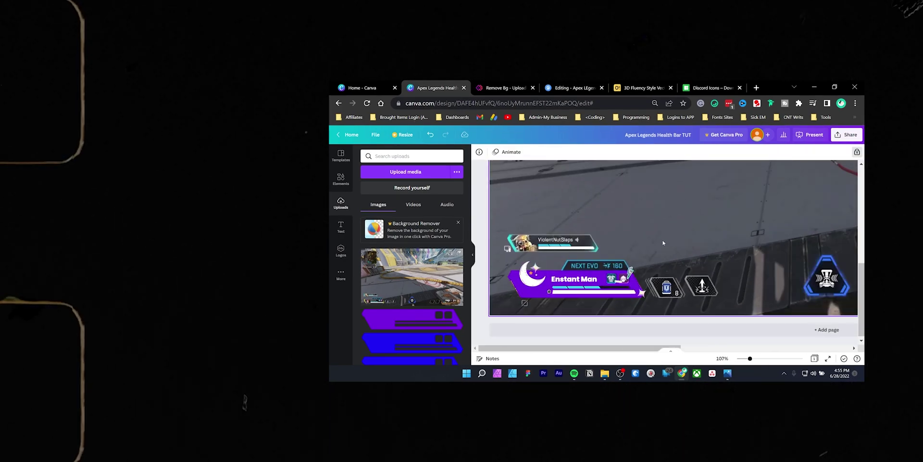
pyautogui.scroll(4, 553, 290)
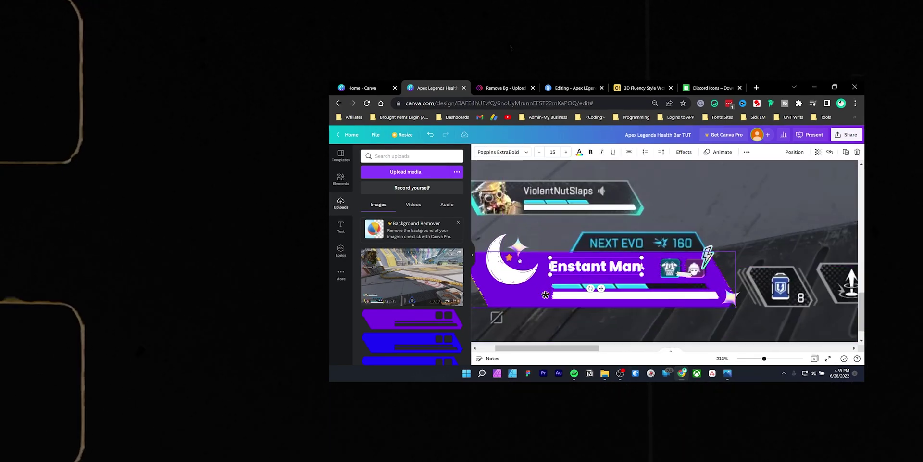